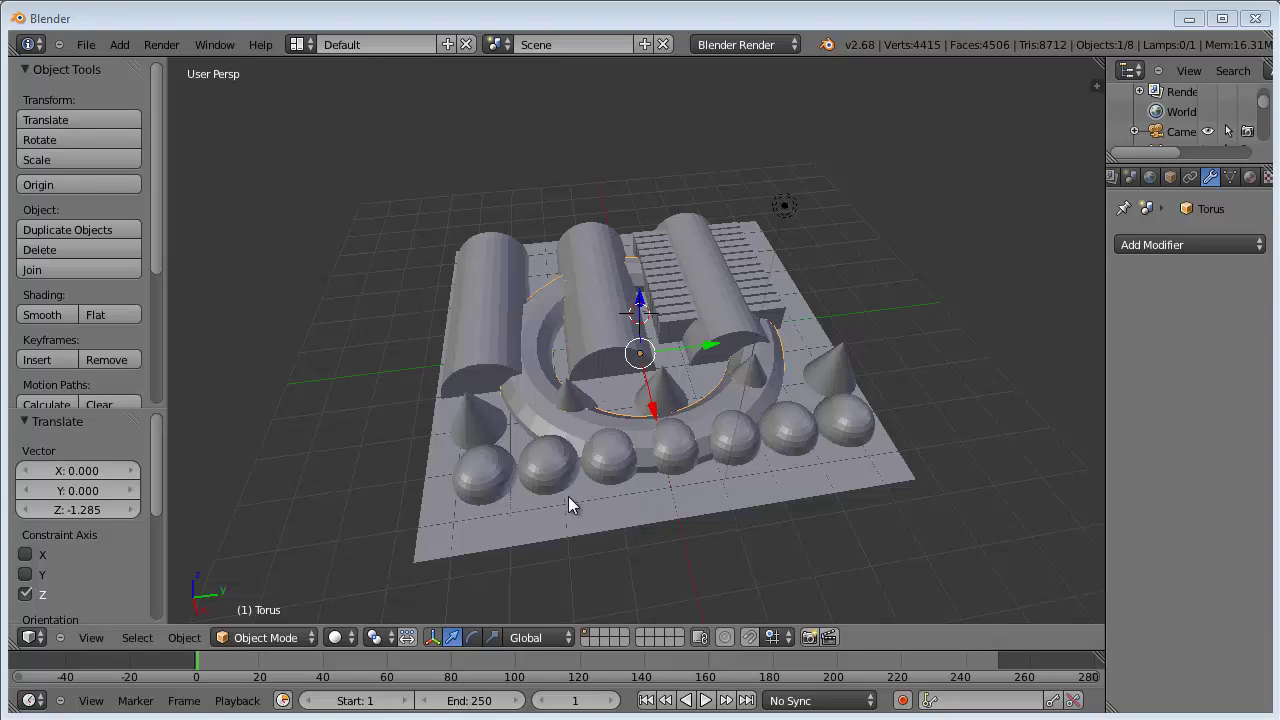
# Step: Duplicate the base plane and raise the copy 1.6 units along Z above the primitives
pyautogui.moveTo(657, 450)
pyautogui.mouseDown(button='middle')
pyautogui.moveTo(666, 423)
pyautogui.moveTo(749, 379)
pyautogui.moveTo(717, 483)
pyautogui.moveTo(644, 455)
pyautogui.mouseUp(button='middle')
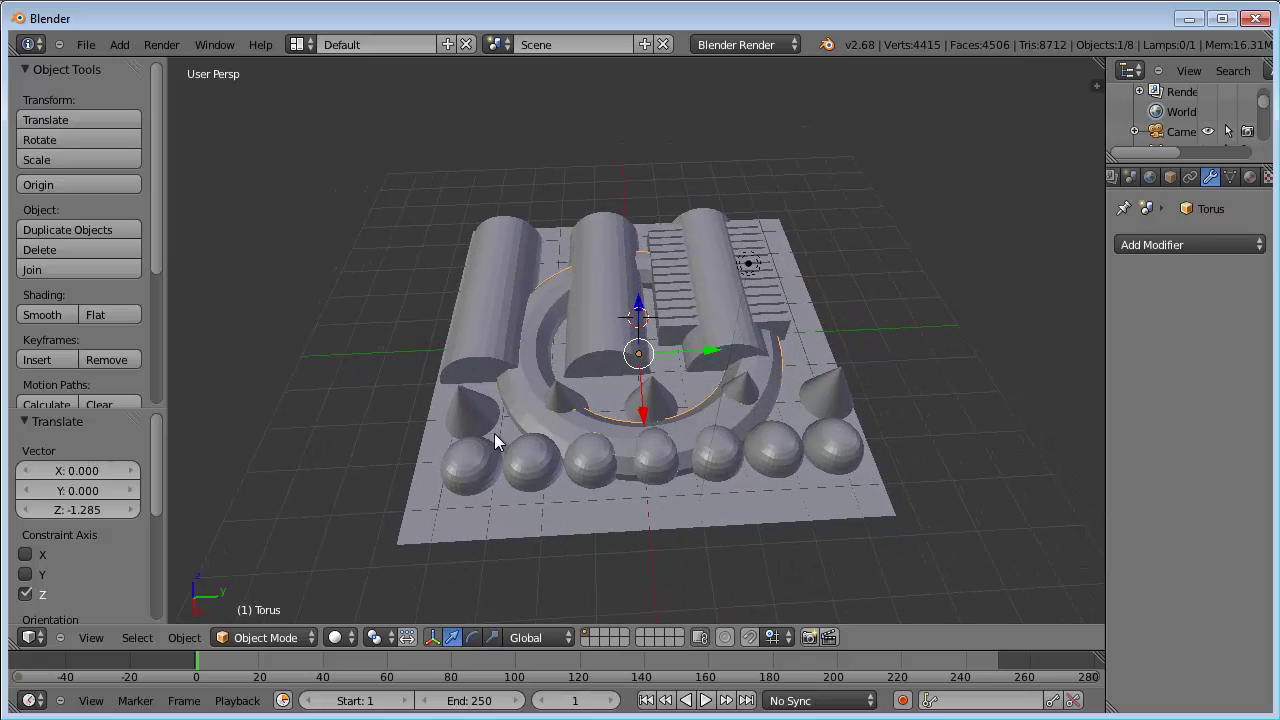
pyautogui.moveTo(443, 423)
pyautogui.mouseDown(button='middle')
pyautogui.moveTo(528, 391)
pyautogui.moveTo(592, 337)
pyautogui.moveTo(477, 377)
pyautogui.mouseUp(button='middle')
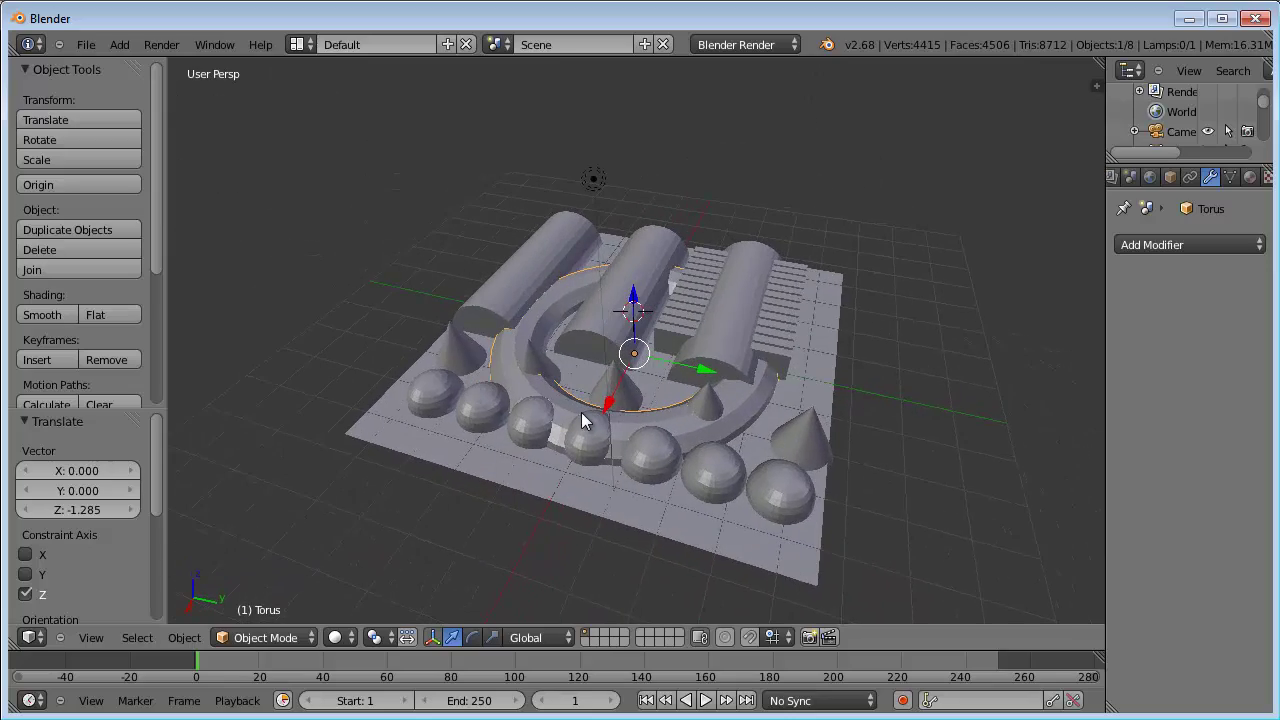
pyautogui.scroll(1, 583, 418)
pyautogui.scroll(1, 584, 440)
pyautogui.moveTo(585, 447)
pyautogui.mouseDown(button='middle')
pyautogui.moveTo(603, 463)
pyautogui.moveTo(603, 409)
pyautogui.mouseUp(button='middle')
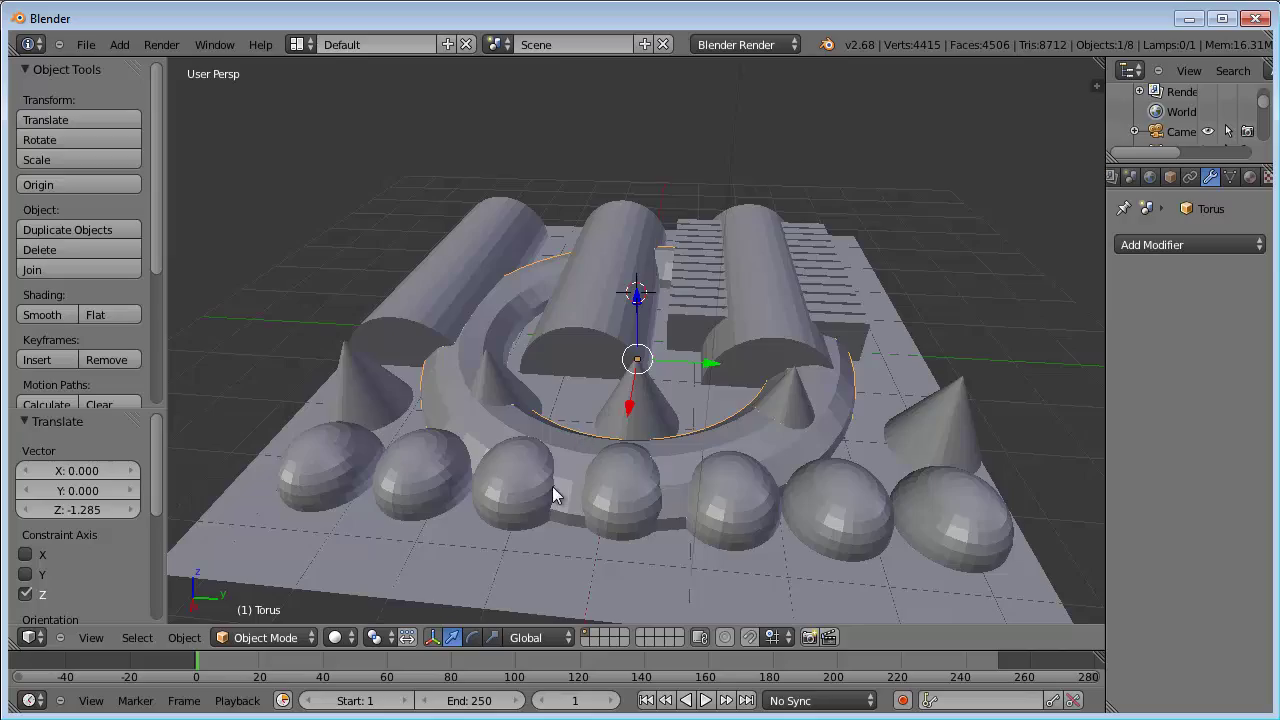
pyautogui.moveTo(551, 491)
pyautogui.mouseDown(button='middle')
pyautogui.moveTo(586, 467)
pyautogui.moveTo(766, 520)
pyautogui.moveTo(551, 486)
pyautogui.mouseUp(button='middle')
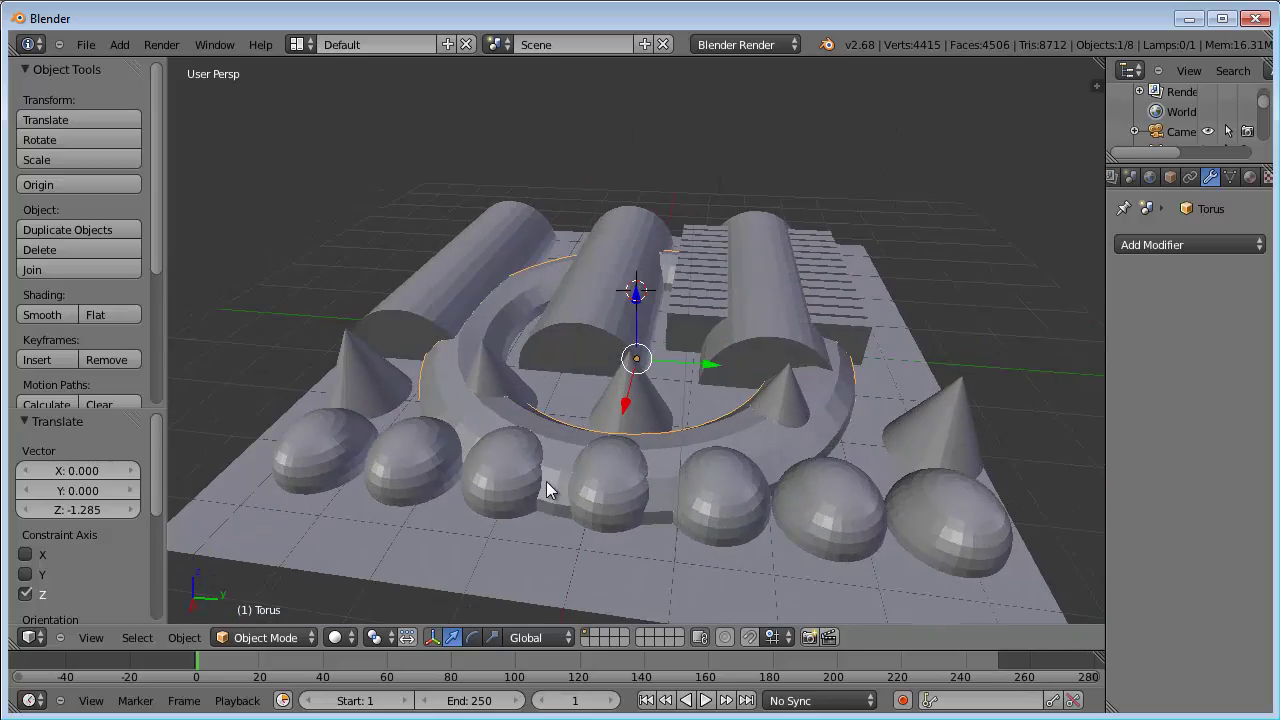
pyautogui.scroll(-2, 587, 423)
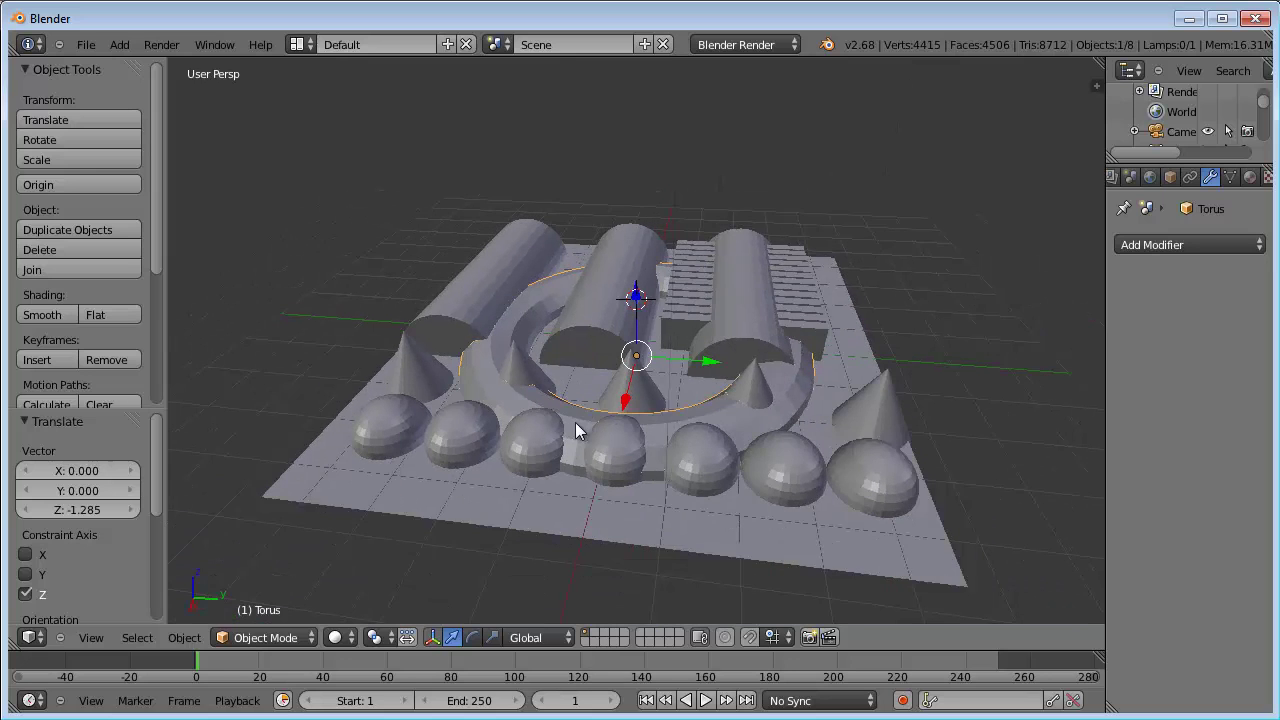
pyautogui.moveTo(543, 420); pyautogui.dragTo(581, 415, button='middle')
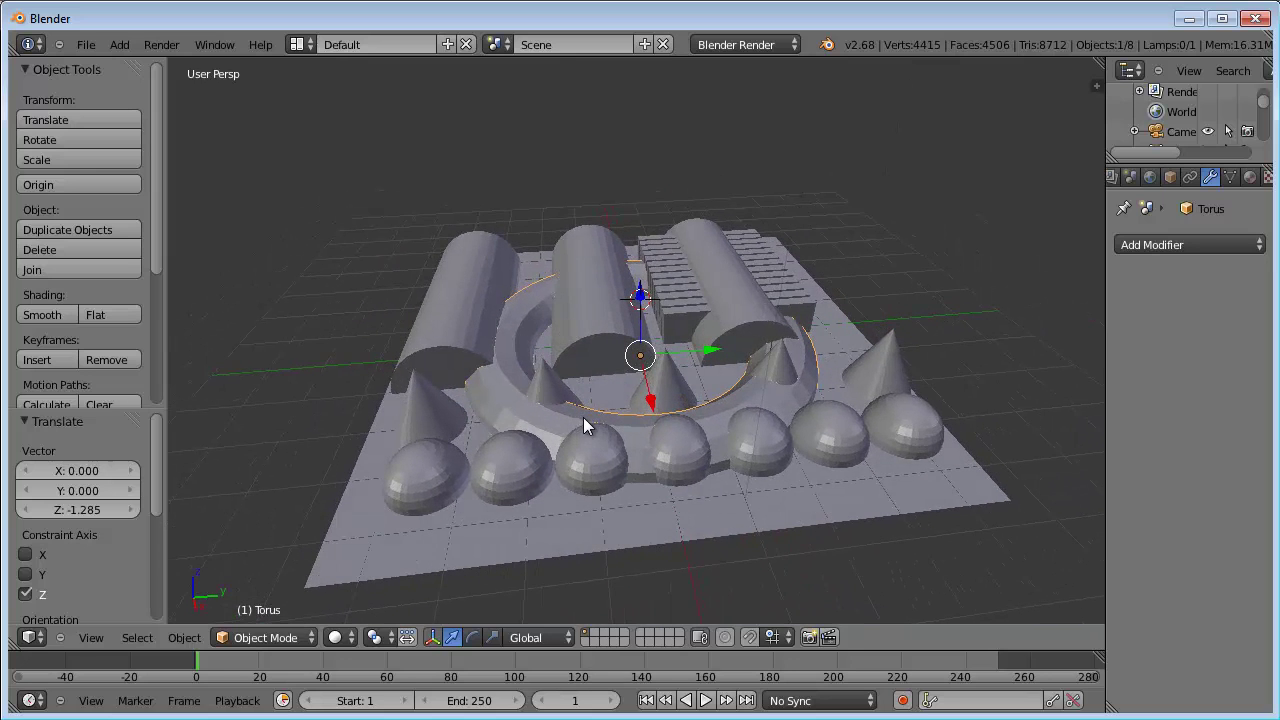
pyautogui.rightClick(661, 507)
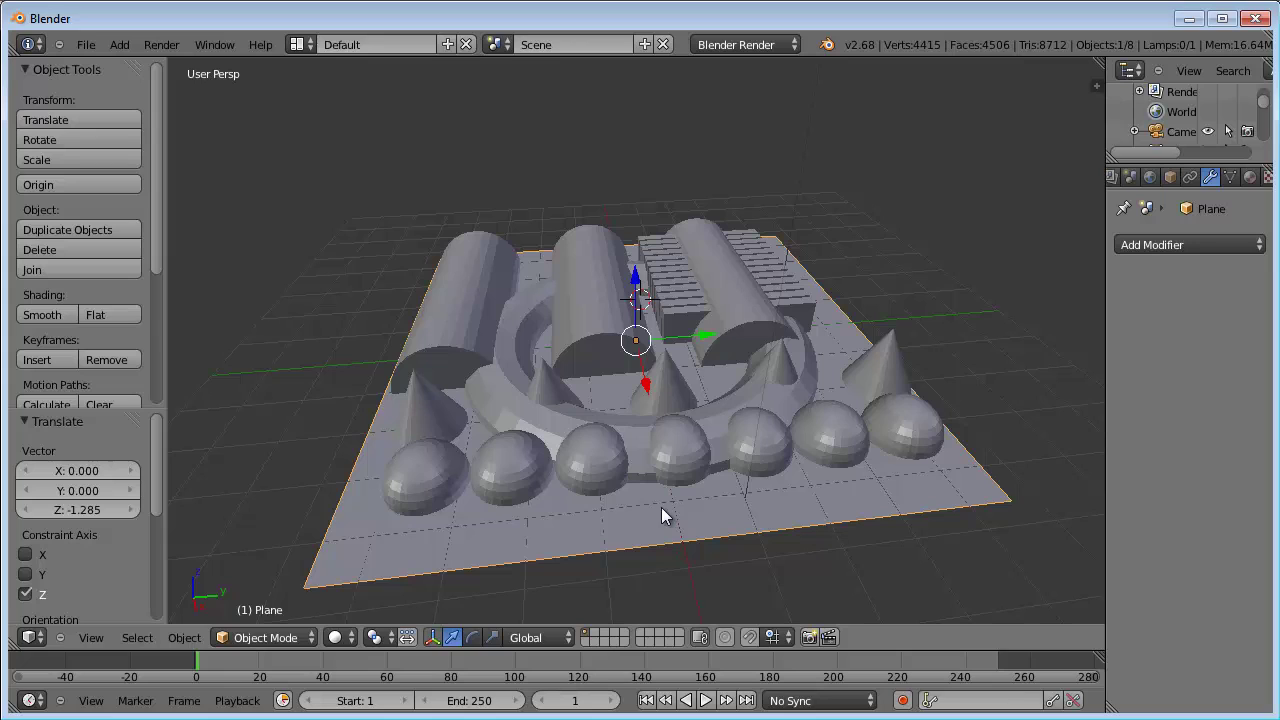
pyautogui.hotkey('shift', 'd')
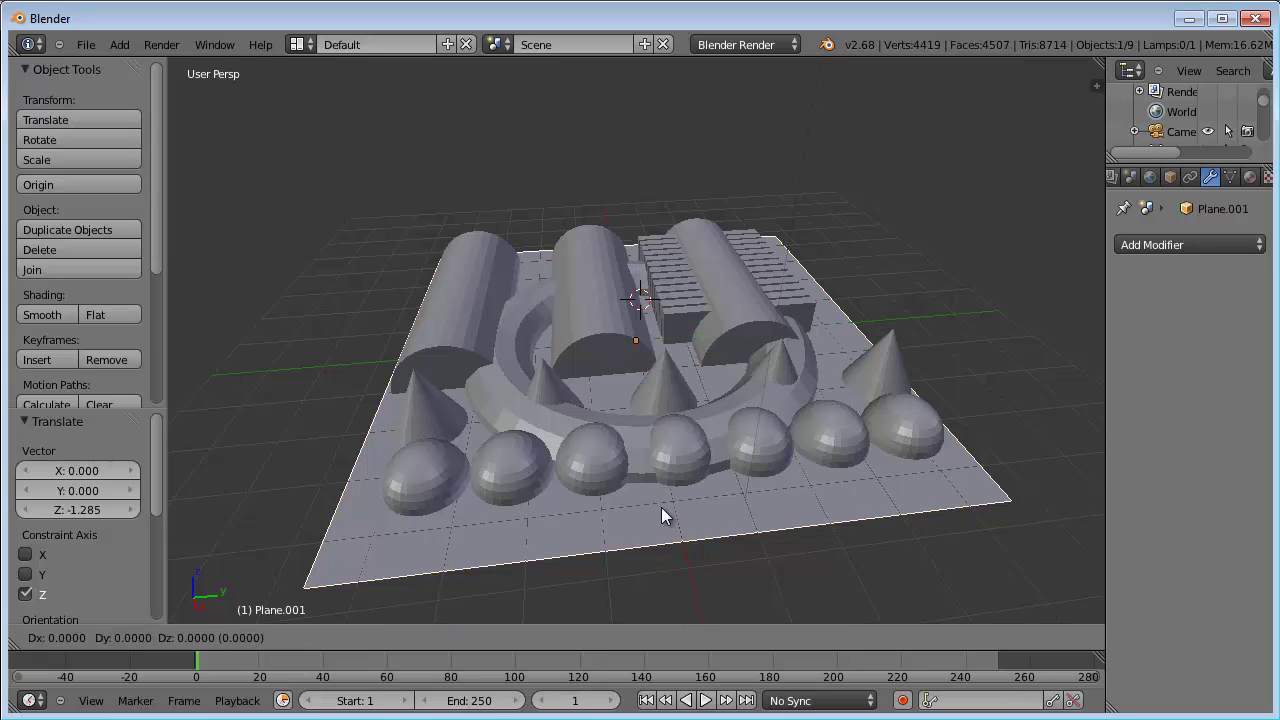
pyautogui.press('z')
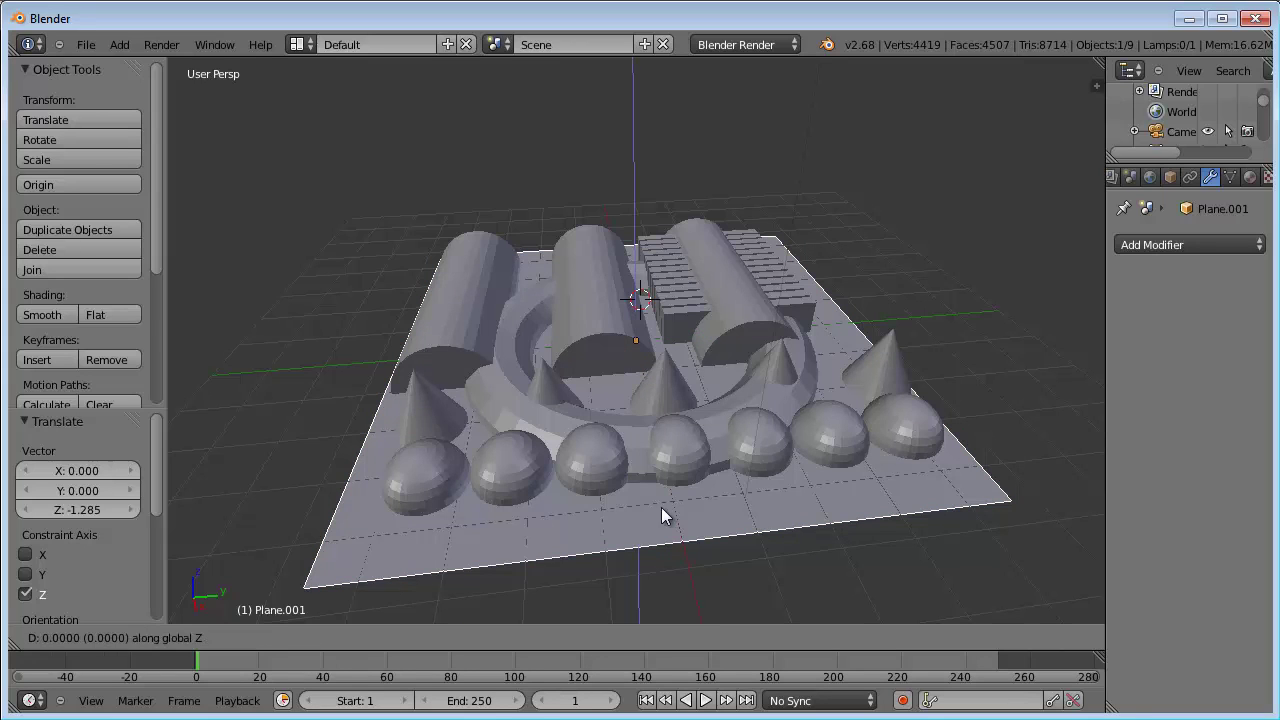
pyautogui.click(643, 440)
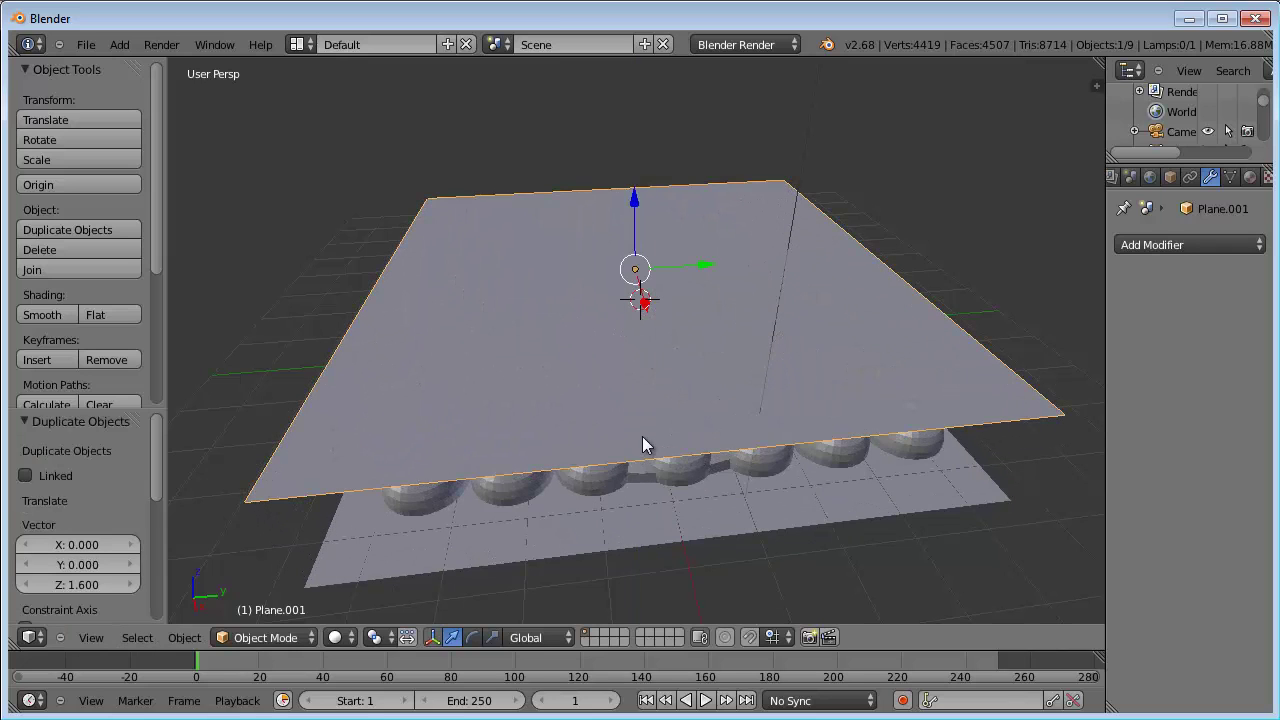
# Step: Split the 3D viewport into two side-by-side areas
pyautogui.moveTo(621, 478)
pyautogui.mouseDown(button='middle')
pyautogui.moveTo(587, 414)
pyautogui.moveTo(605, 431)
pyautogui.mouseUp(button='middle')
pyautogui.moveTo(643, 294)
pyautogui.mouseDown(button='middle')
pyautogui.moveTo(672, 354)
pyautogui.moveTo(640, 306)
pyautogui.moveTo(438, 303)
pyautogui.moveTo(643, 336)
pyautogui.moveTo(570, 303)
pyautogui.moveTo(755, 238)
pyautogui.mouseUp(button='middle')
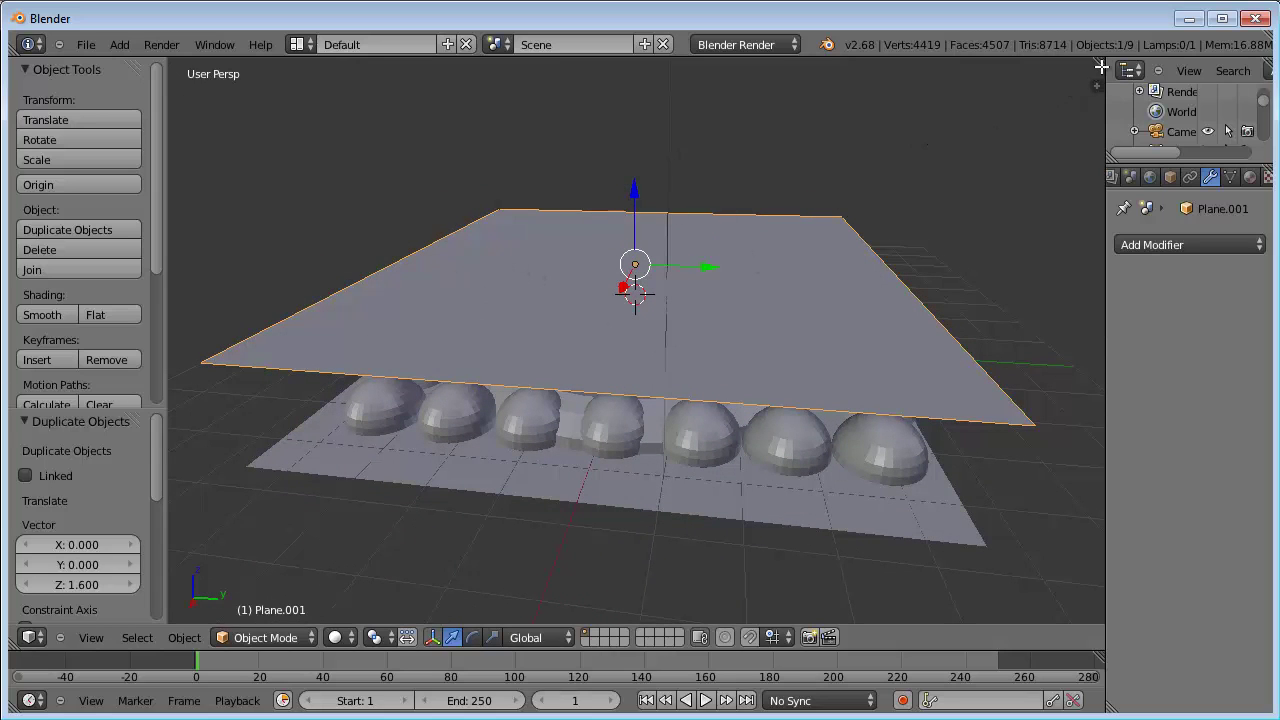
pyautogui.moveTo(1099, 64); pyautogui.dragTo(833, 104)
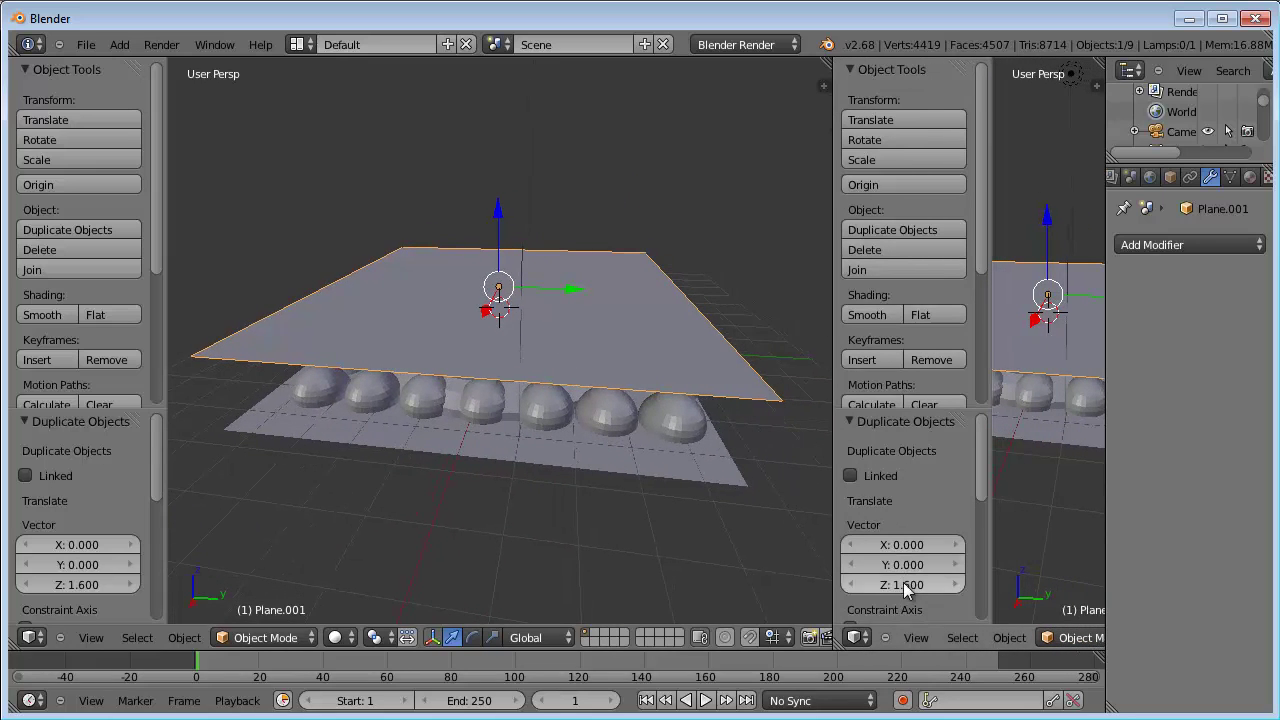
# Step: Turn the right-hand area into a UV/Image Editor displaying the Render Result
pyautogui.click(862, 640)
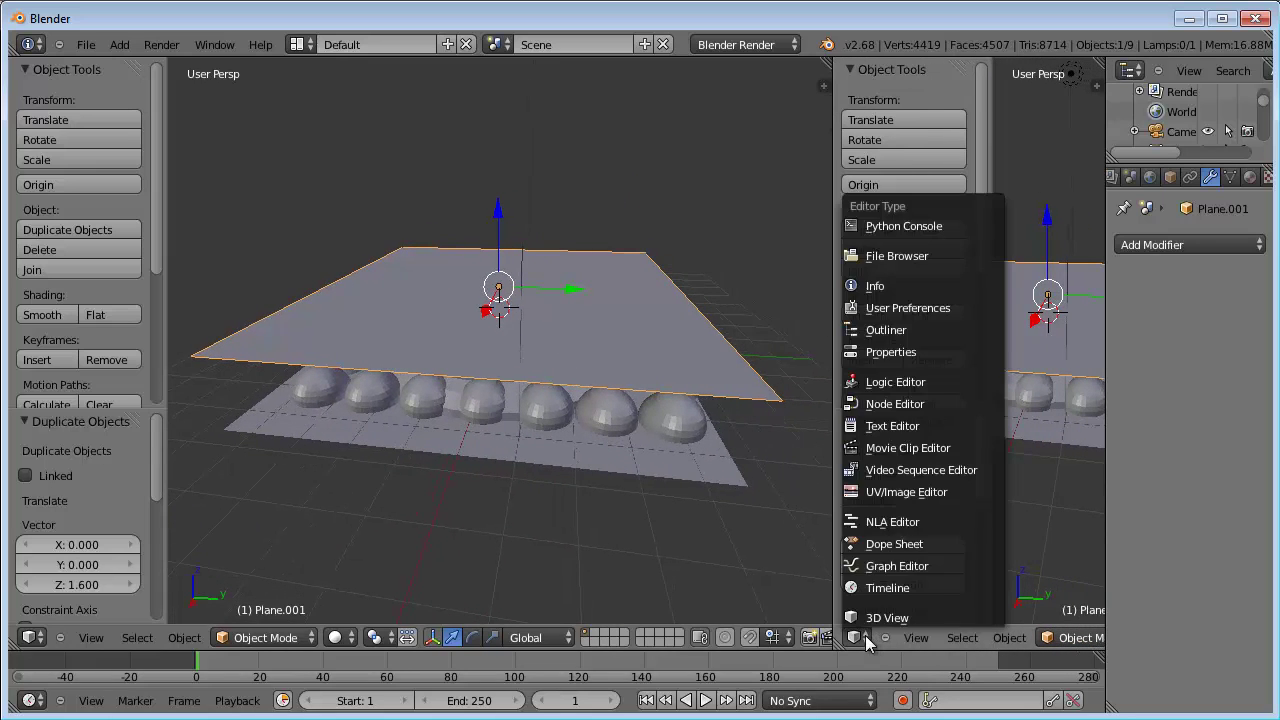
pyautogui.click(892, 493)
pyautogui.scroll(-2, 943, 412)
pyautogui.scroll(-2, 943, 412)
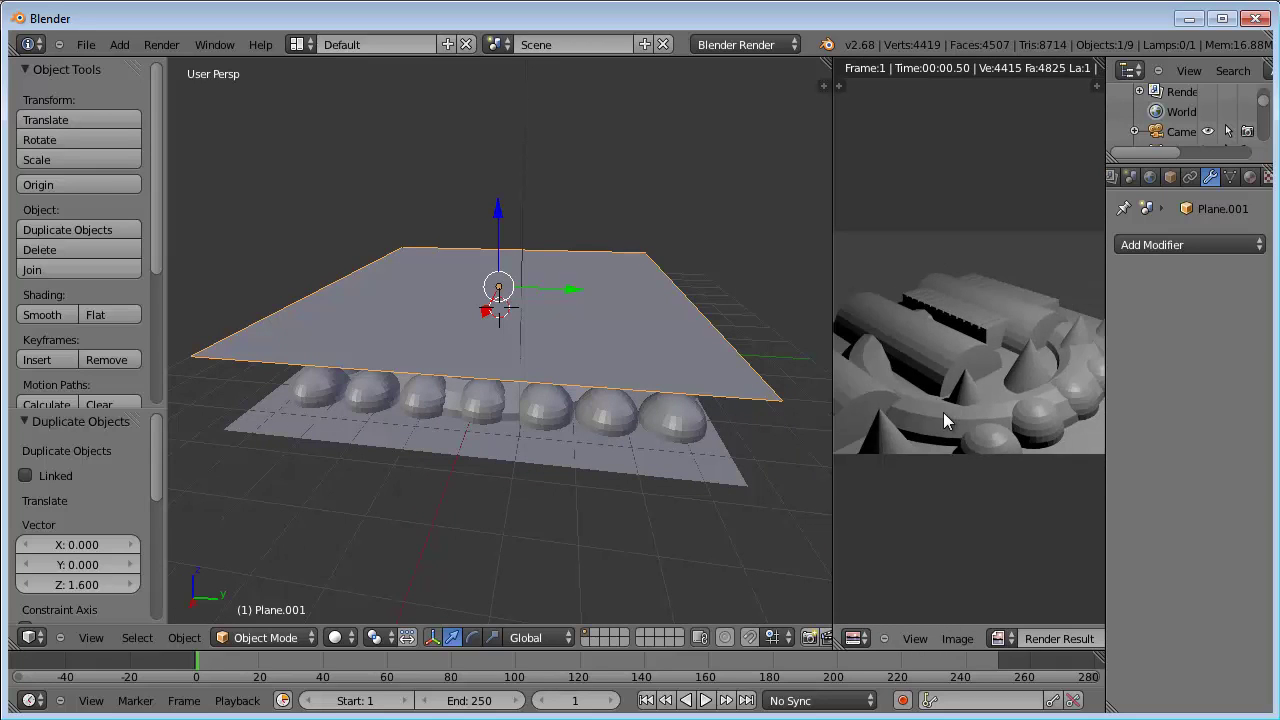
pyautogui.scroll(-1, 943, 412)
pyautogui.scroll(-1, 943, 412)
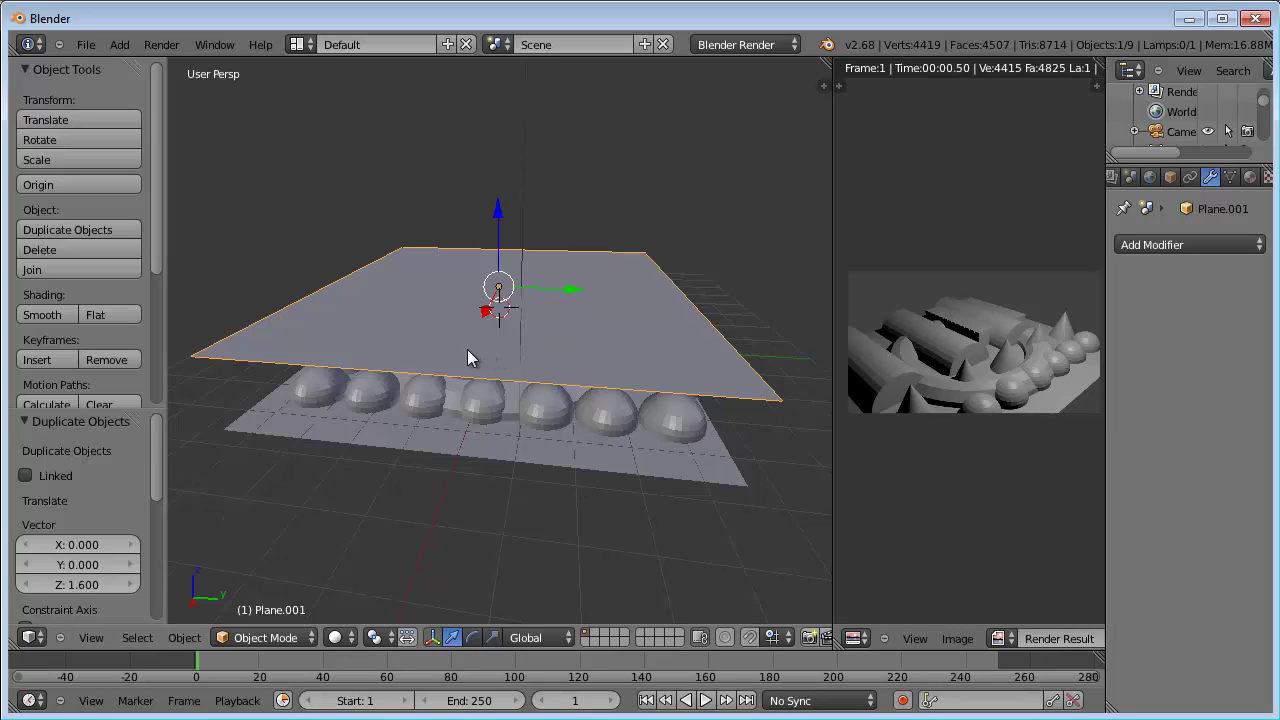
# Step: Put Plane.001 in Edit Mode and reset its UVs so the face fills the image
pyautogui.press('Tab')
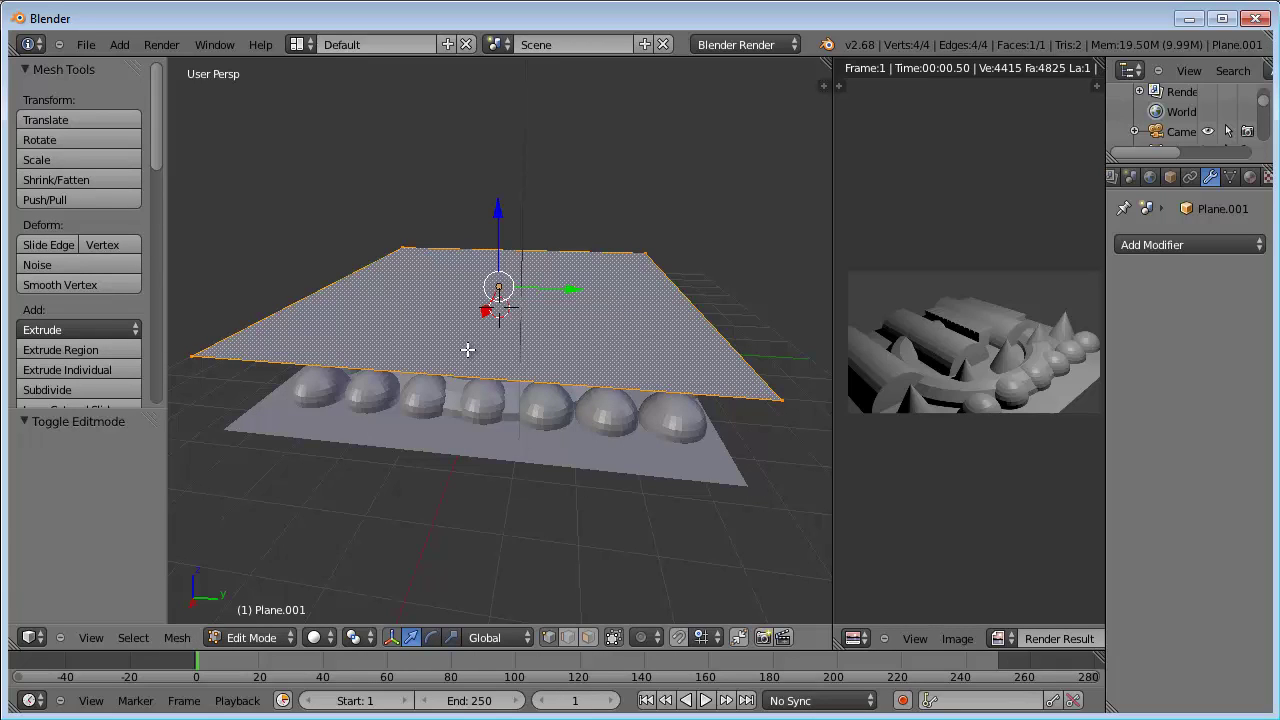
pyautogui.press('u')
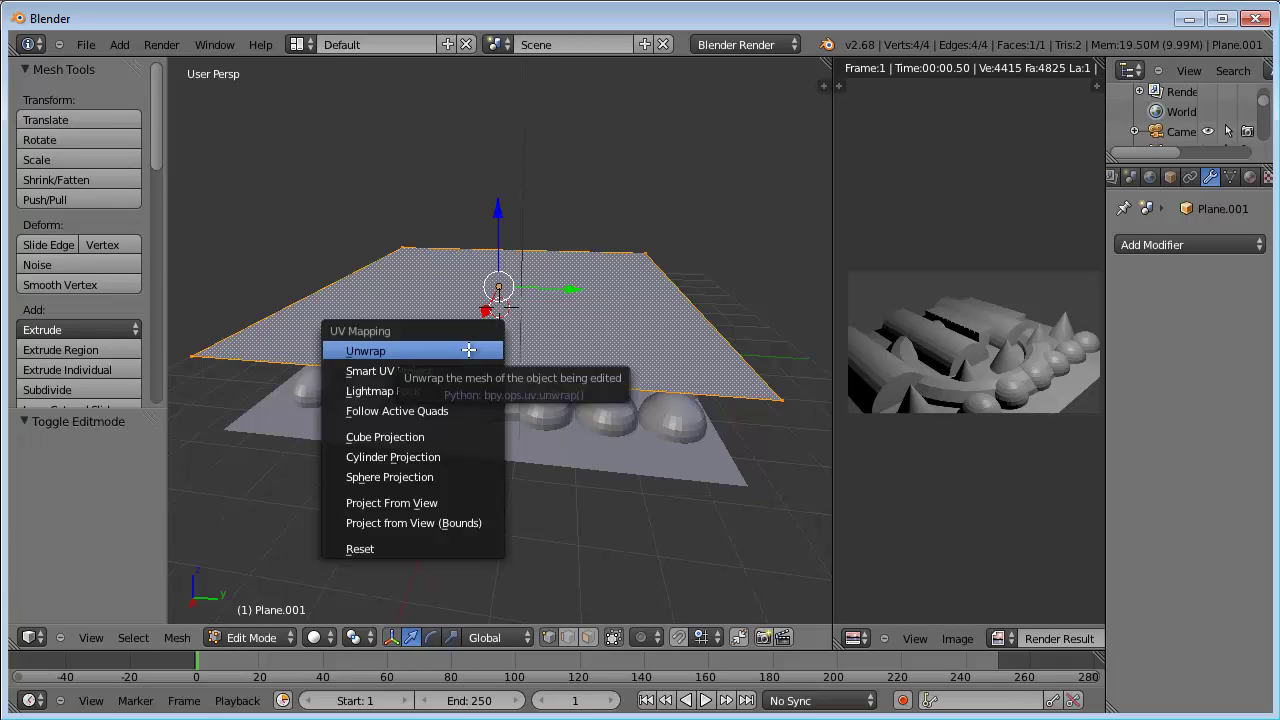
pyautogui.click(424, 548)
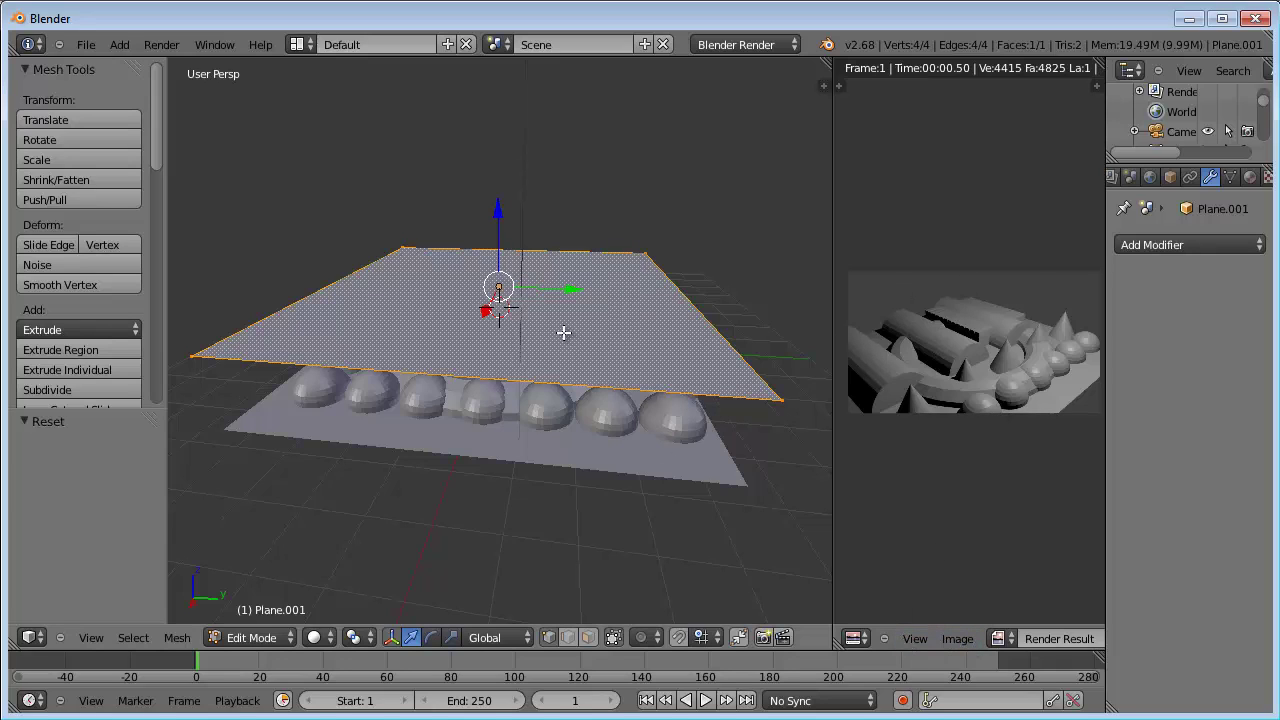
pyautogui.click(1003, 639)
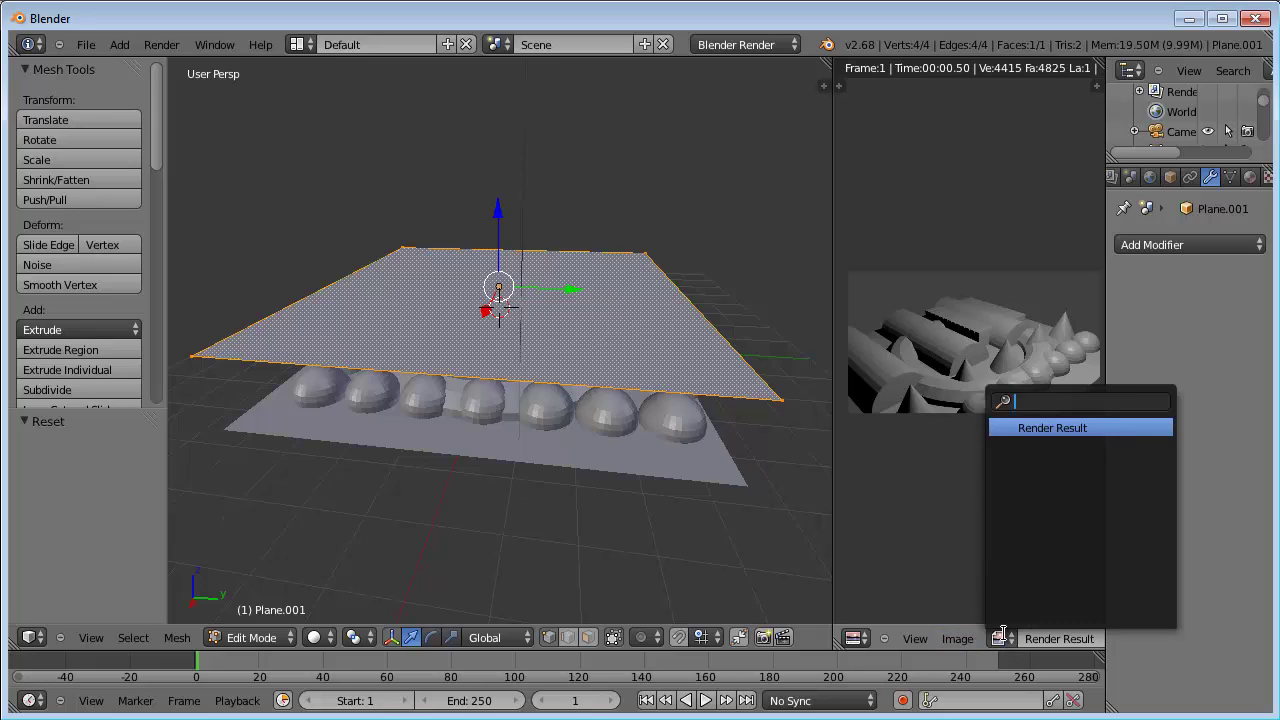
pyautogui.click(957, 639)
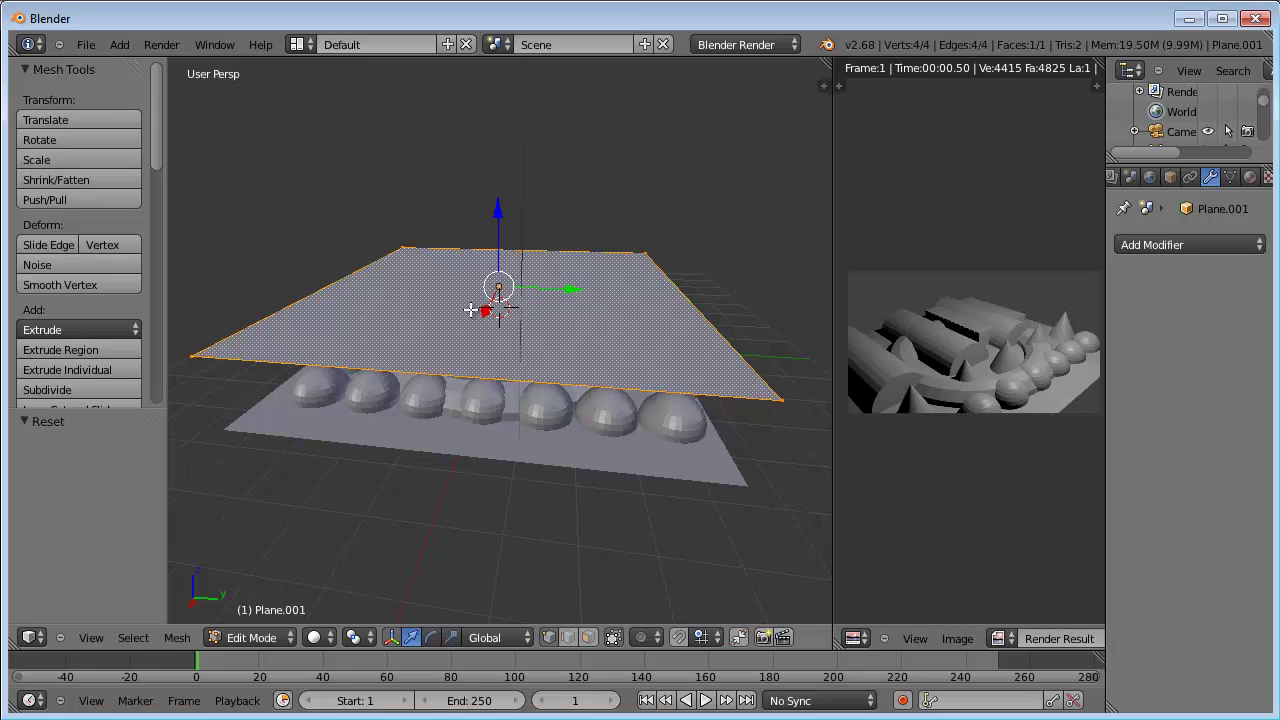
pyautogui.press('Tab')
pyautogui.press('Tab')
# Step: Create a new 1024×1024 image named 'displacement' without alpha and fit it in the editor
pyautogui.click(957, 639)
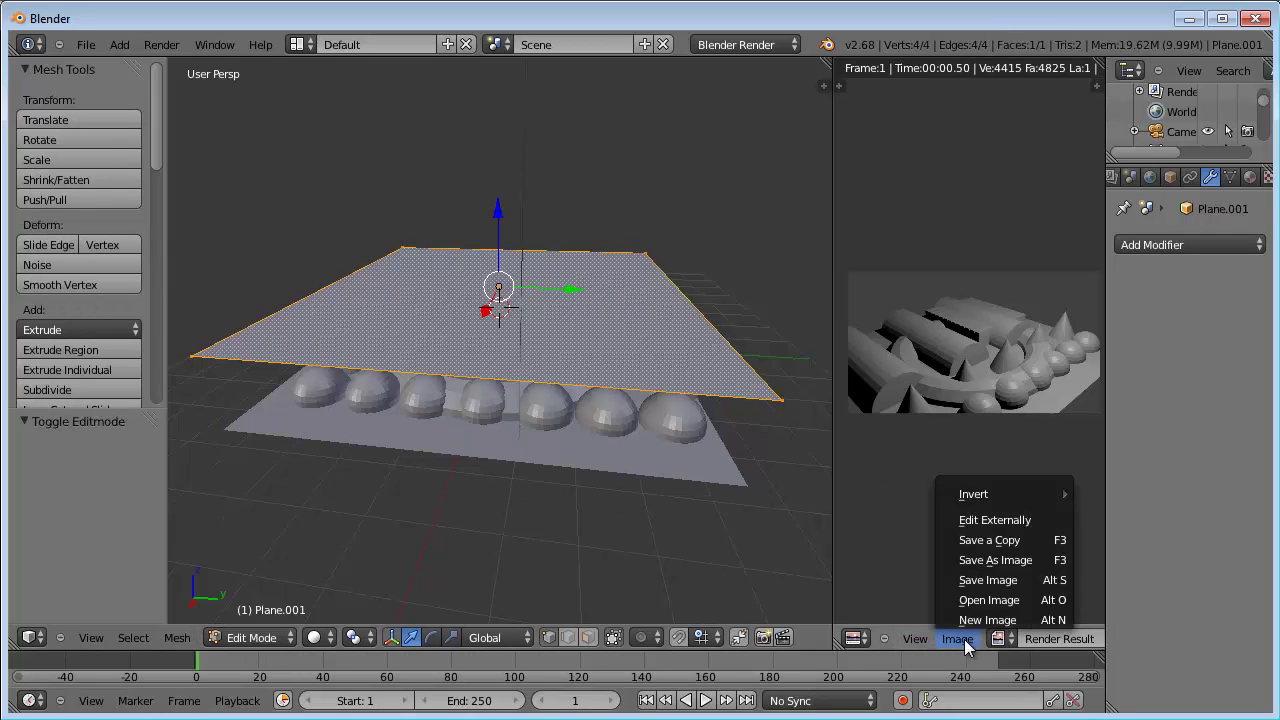
pyautogui.click(975, 620)
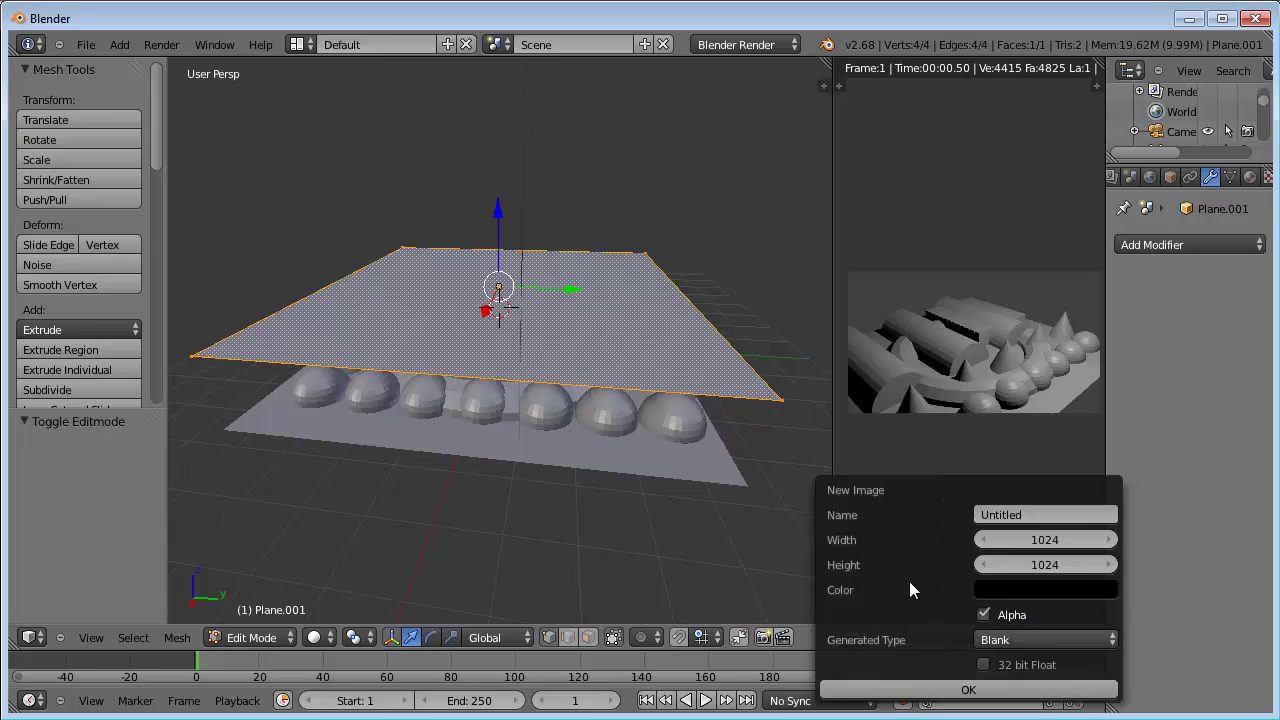
pyautogui.click(983, 614)
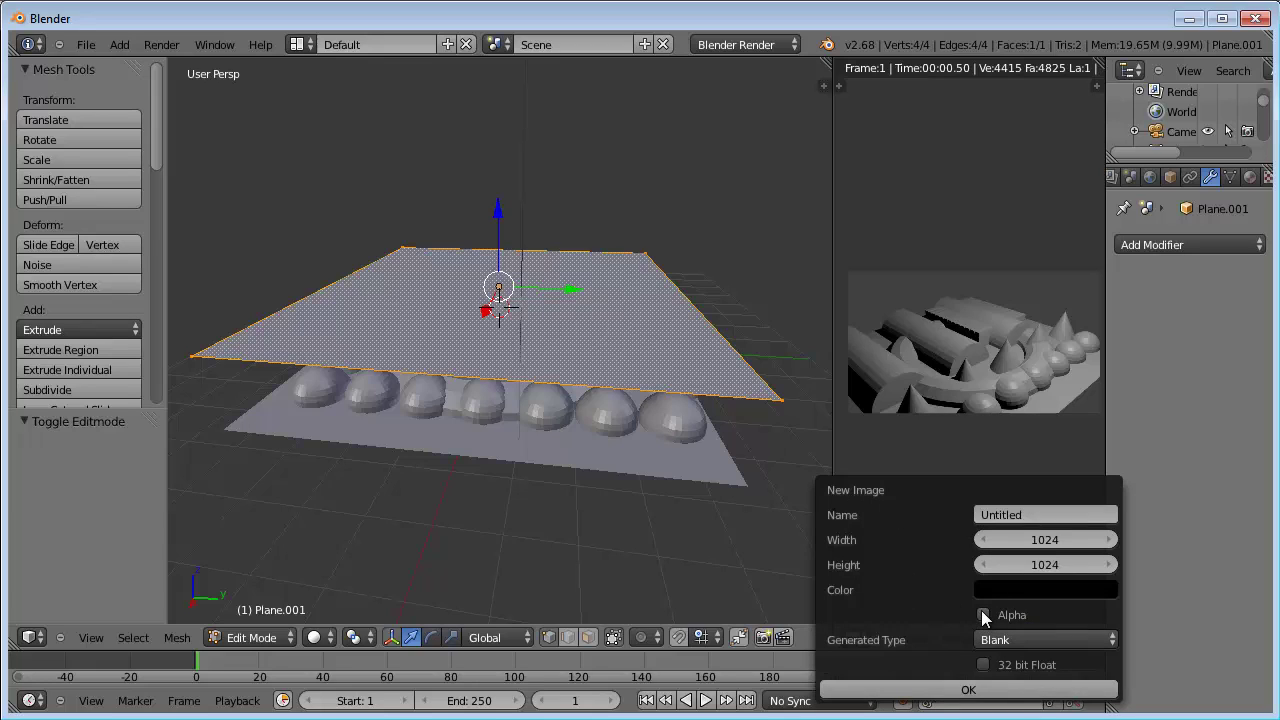
pyautogui.click(1002, 514)
pyautogui.write('di')
pyautogui.write('splacement')
pyautogui.click(956, 690)
pyautogui.press('Home')
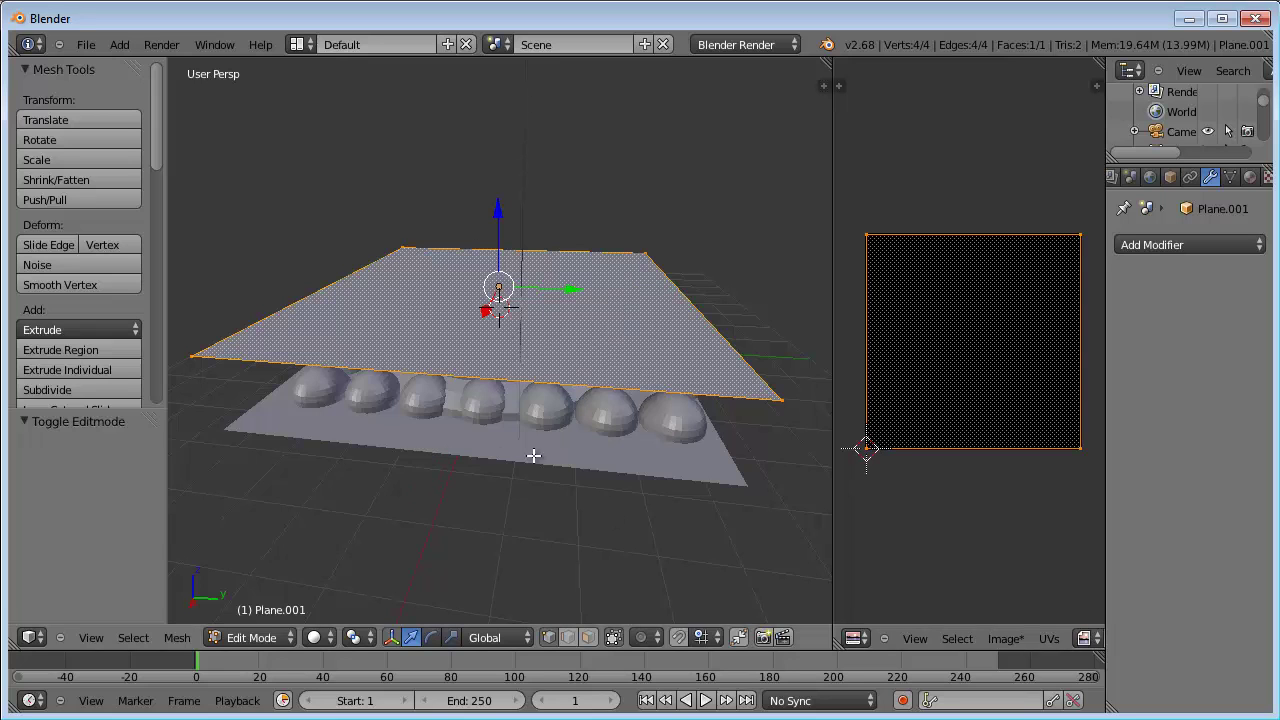
# Step: Switch Plane.001 from Edit Mode back to Object Mode
pyautogui.moveTo(553, 458)
pyautogui.mouseDown(button='middle')
pyautogui.moveTo(557, 420)
pyautogui.moveTo(580, 431)
pyautogui.moveTo(580, 417)
pyautogui.mouseUp(button='middle')
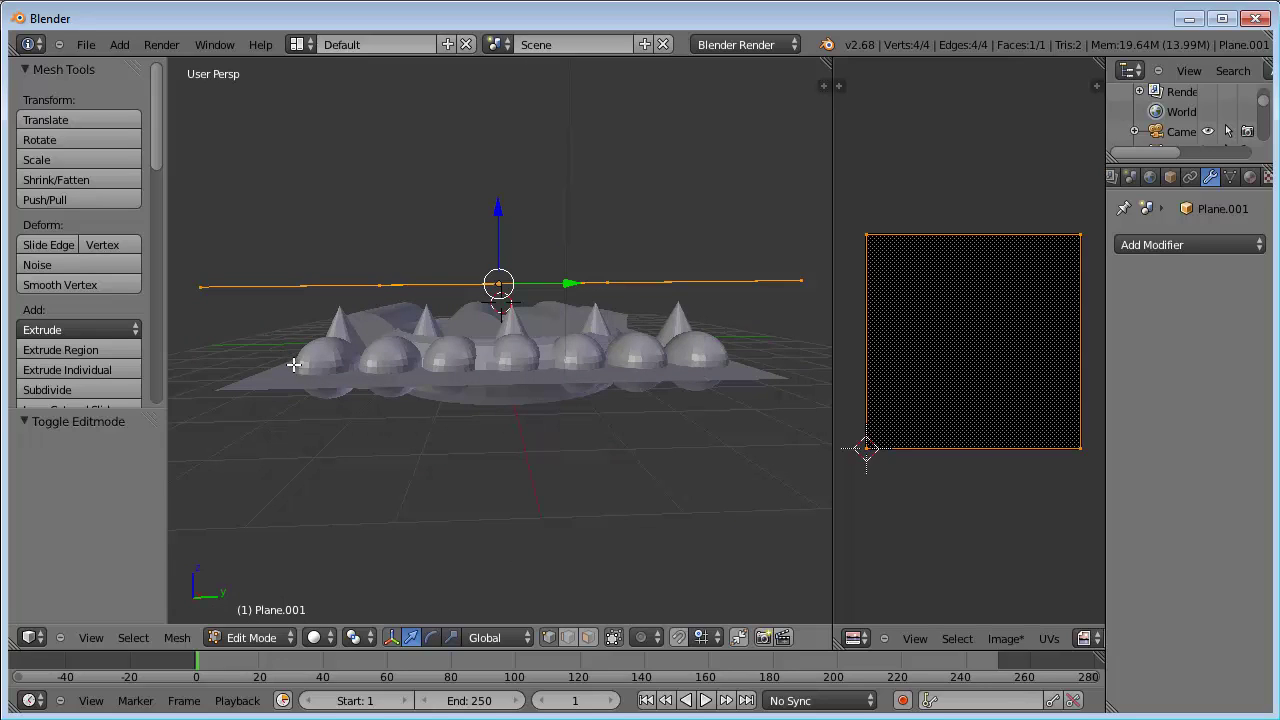
pyautogui.press('Tab')
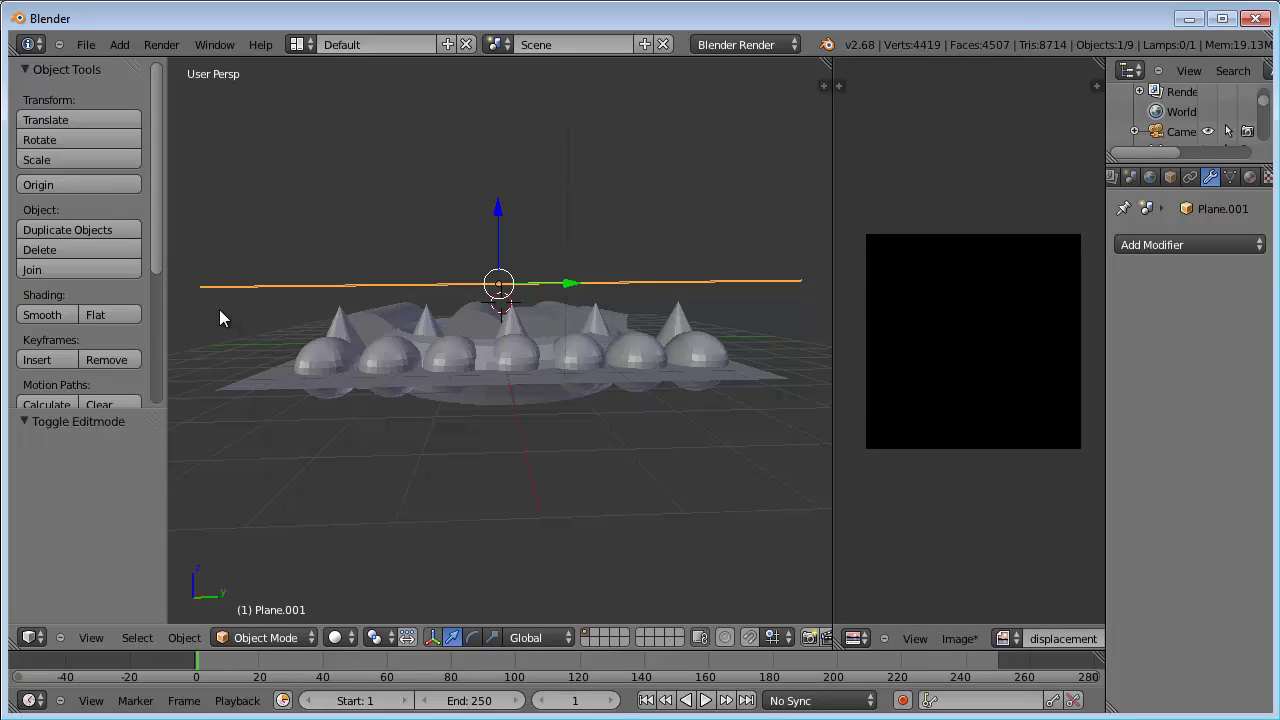
# Step: Box-select the cones, spheres, torus and both planes, with Plane.001 as the active object
pyautogui.press('b')
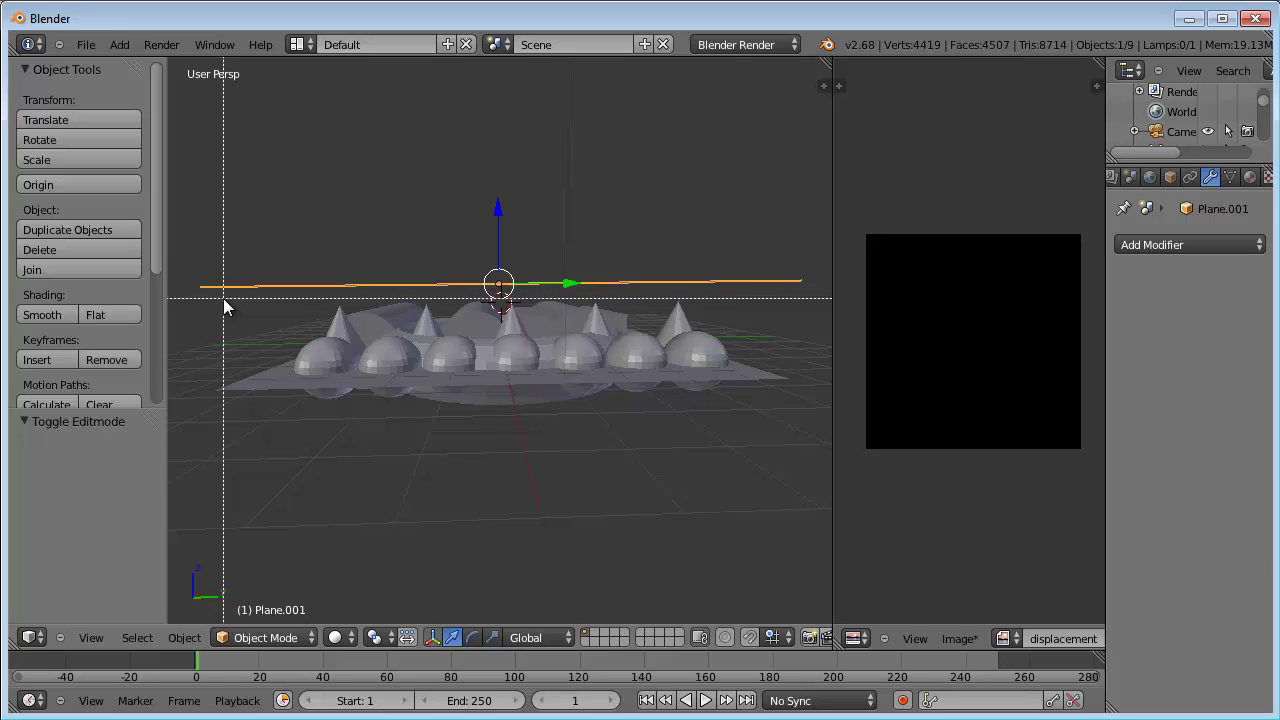
pyautogui.moveTo(223, 297); pyautogui.dragTo(598, 480)
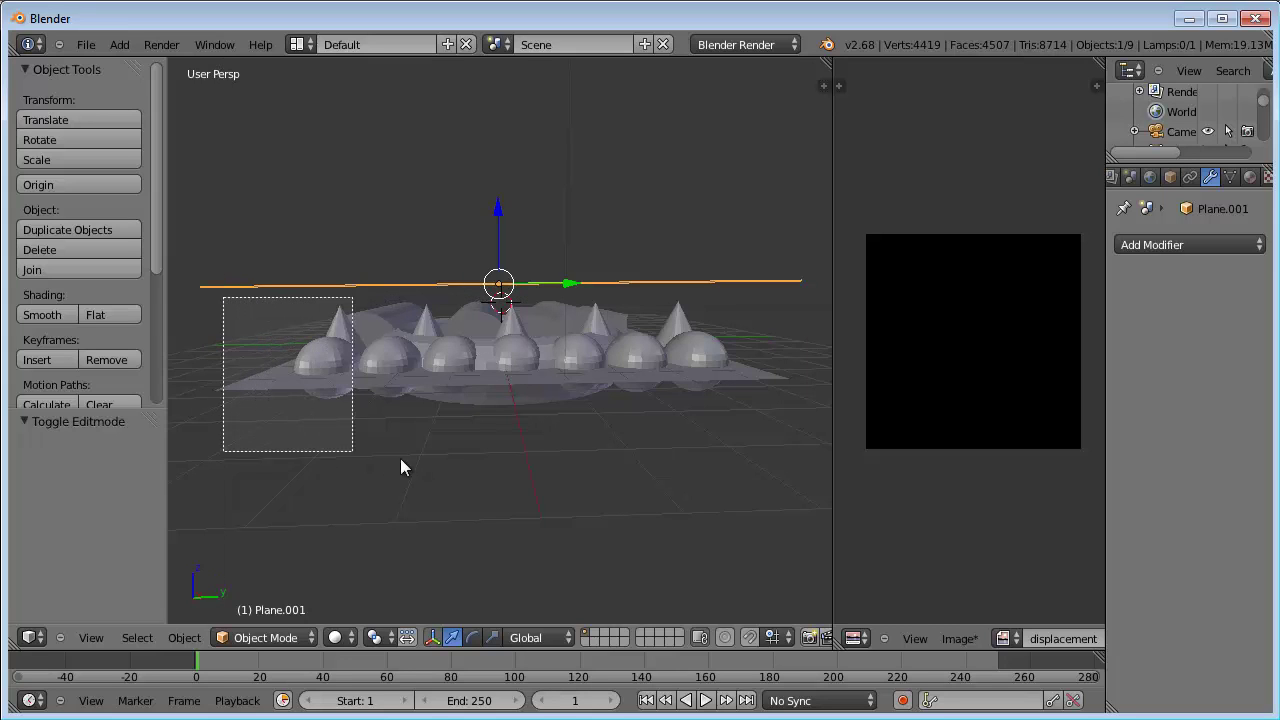
pyautogui.moveTo(598, 480); pyautogui.dragTo(799, 494)
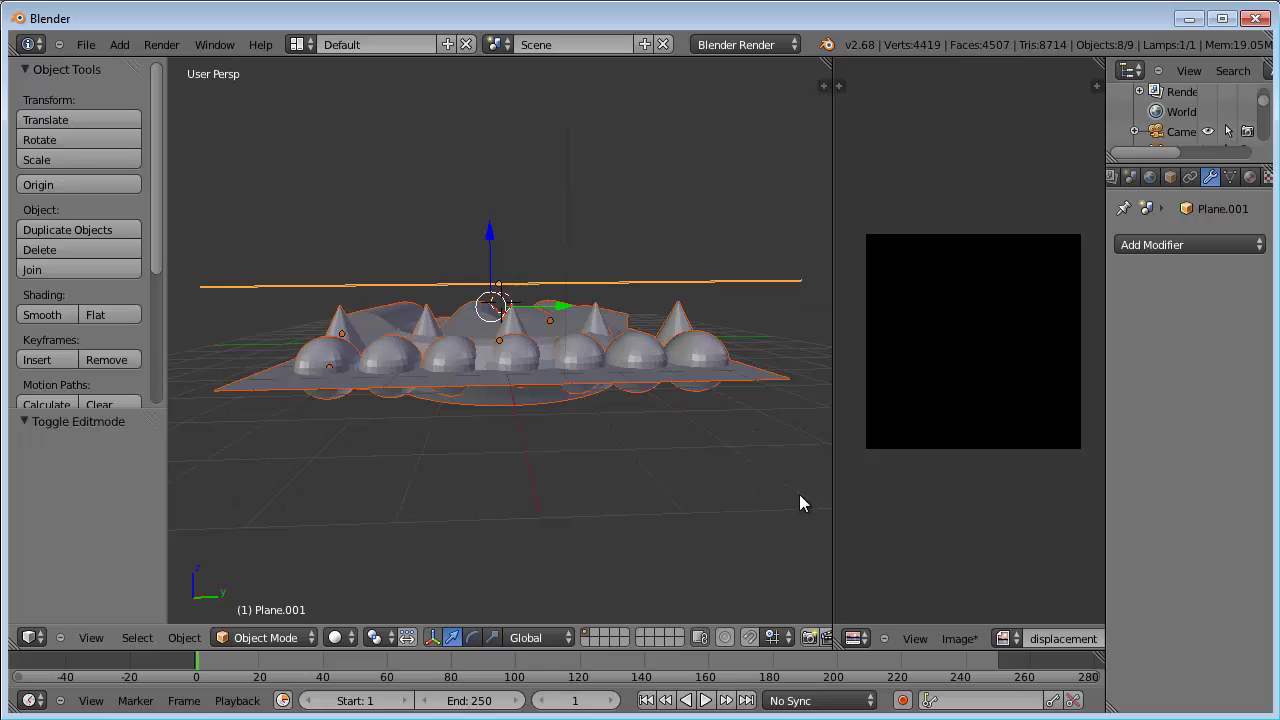
pyautogui.moveTo(474, 371); pyautogui.dragTo(442, 406, button='middle')
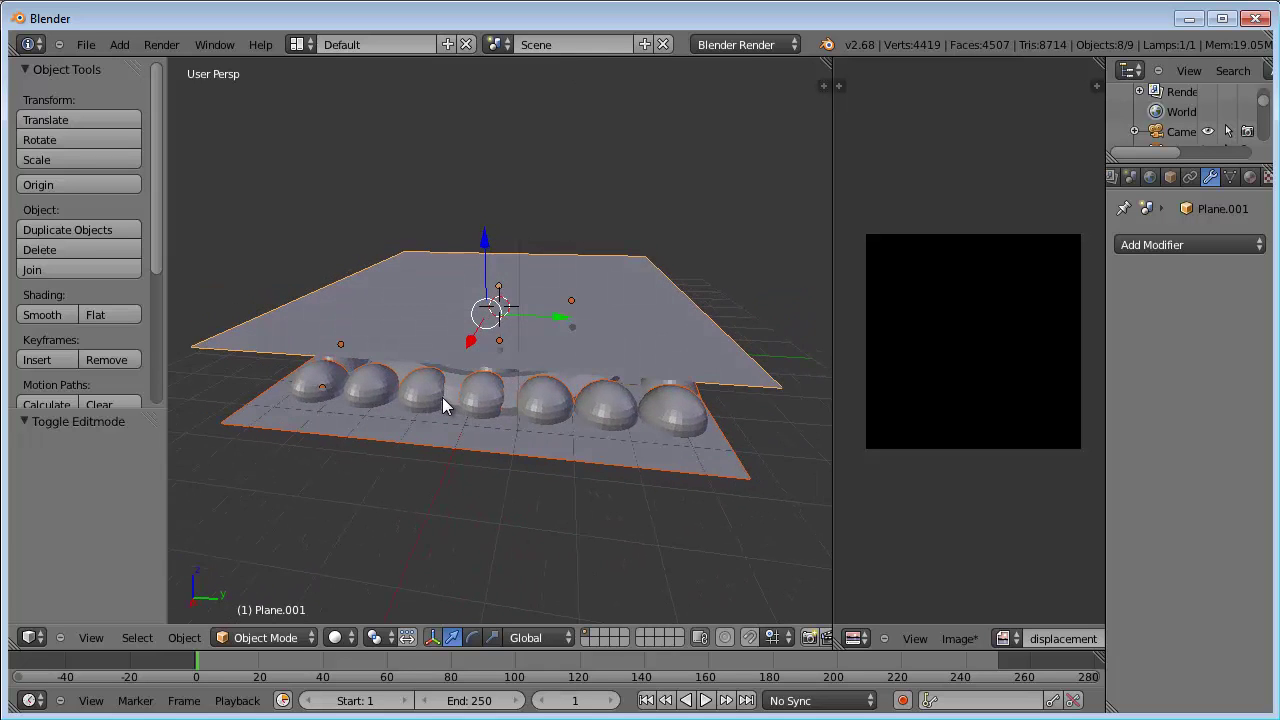
pyautogui.keyDown('shift'); pyautogui.click(621, 327); pyautogui.keyUp('shift')
pyautogui.keyDown('shift'); pyautogui.click(620, 329); pyautogui.keyUp('shift')
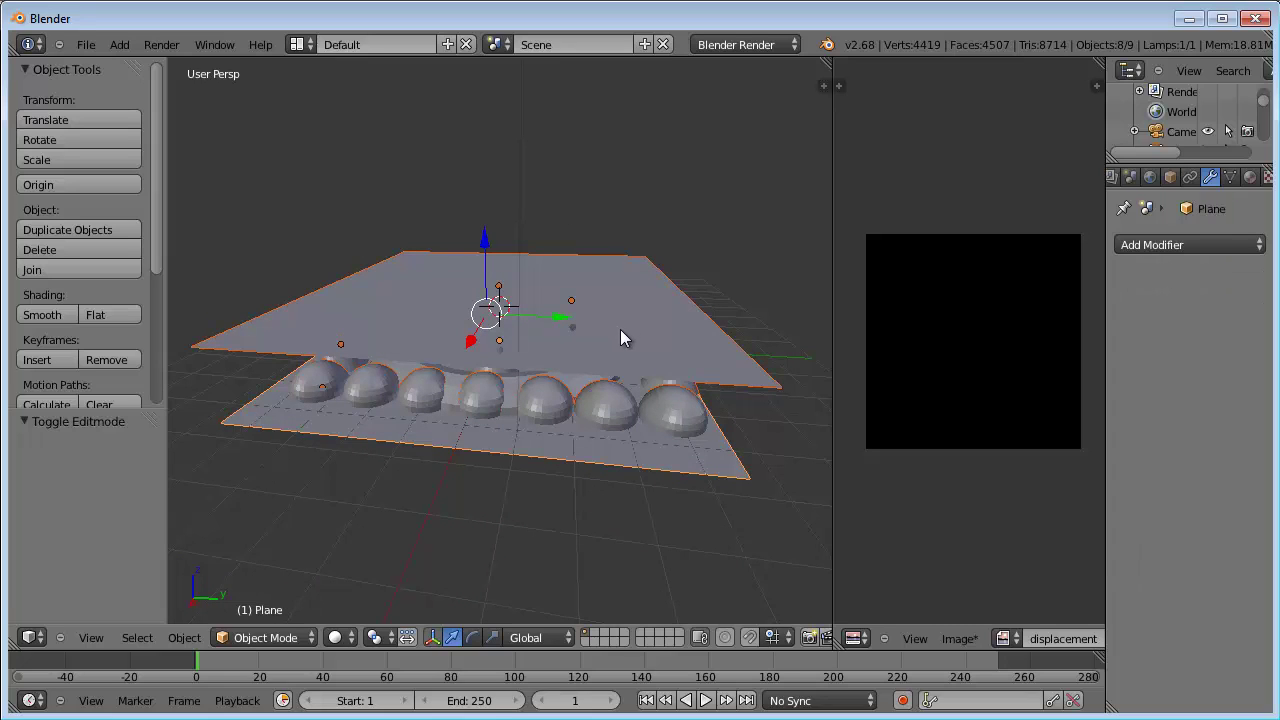
pyautogui.keyDown('shift'); pyautogui.click(620, 329); pyautogui.keyUp('shift')
pyautogui.moveTo(496, 403)
pyautogui.mouseDown(button='middle')
pyautogui.moveTo(524, 378)
pyautogui.moveTo(579, 377)
pyautogui.moveTo(602, 402)
pyautogui.moveTo(553, 391)
pyautogui.moveTo(560, 371)
pyautogui.mouseUp(button='middle')
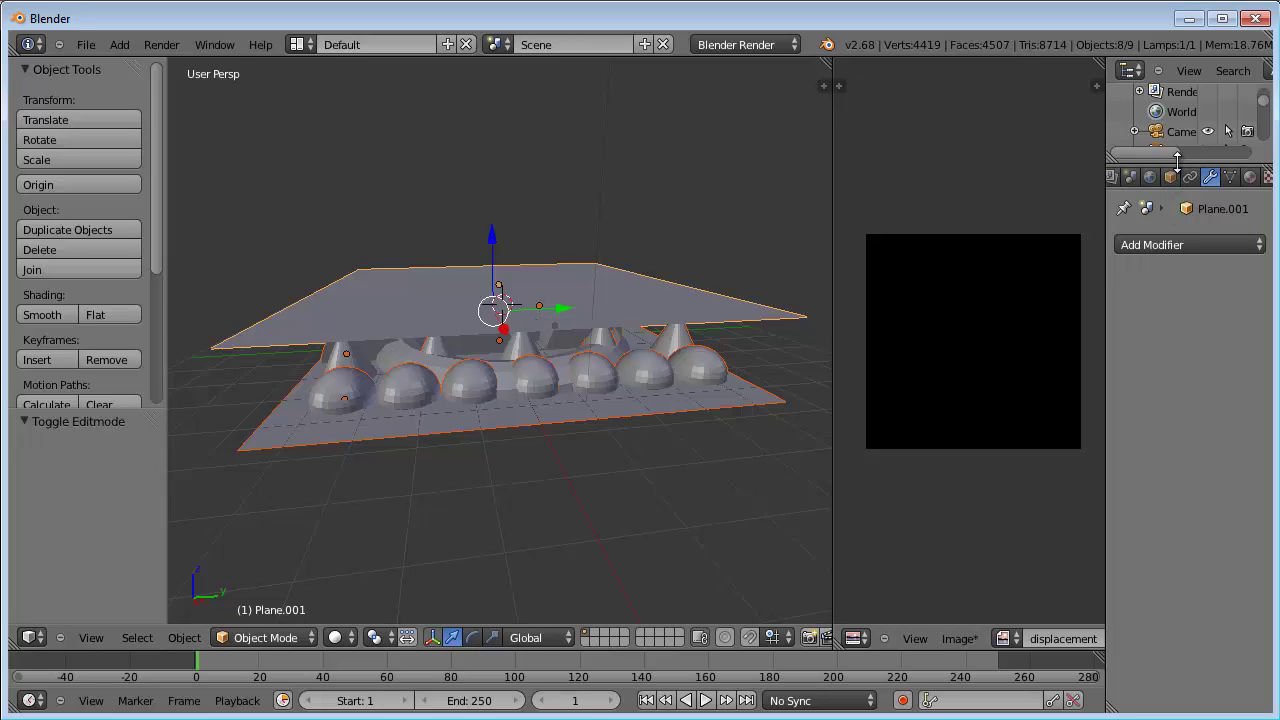
# Step: Enlarge the Outliner to list every object and keep Plane.001 as the active object
pyautogui.moveTo(1180, 175); pyautogui.dragTo(1180, 370)
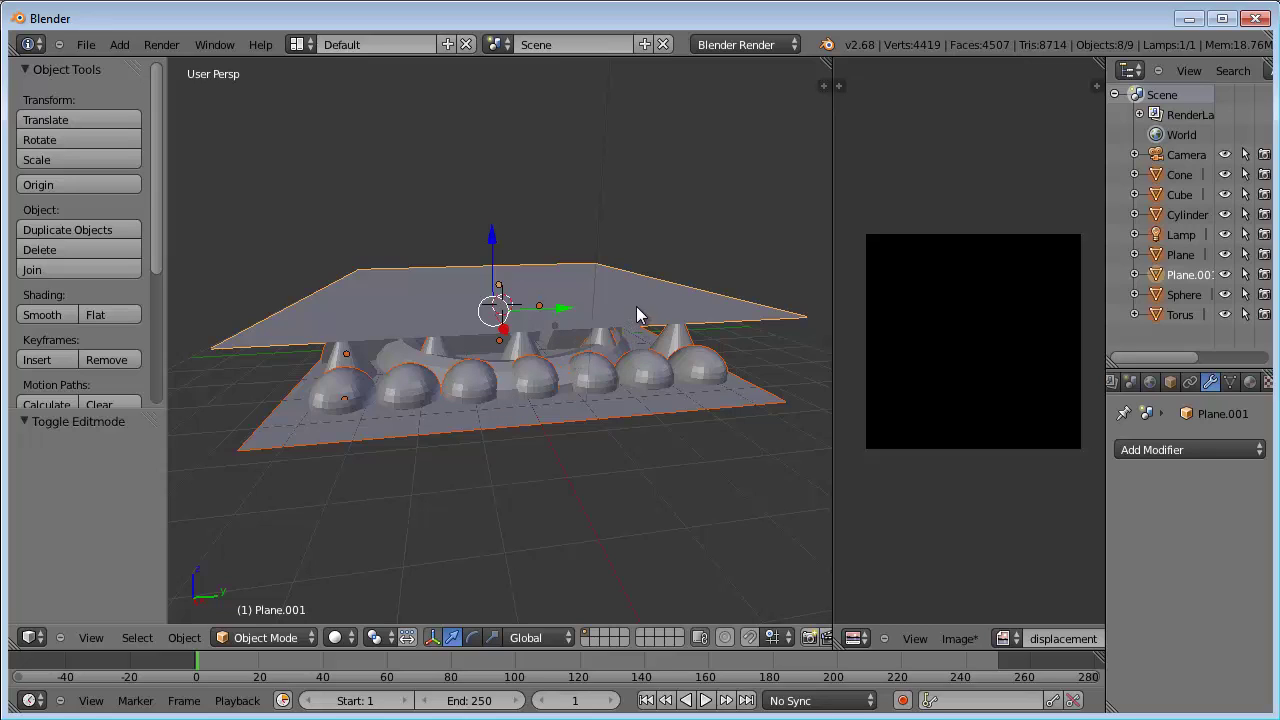
pyautogui.keyDown('shift'); pyautogui.rightClick(702, 369); pyautogui.keyUp('shift')
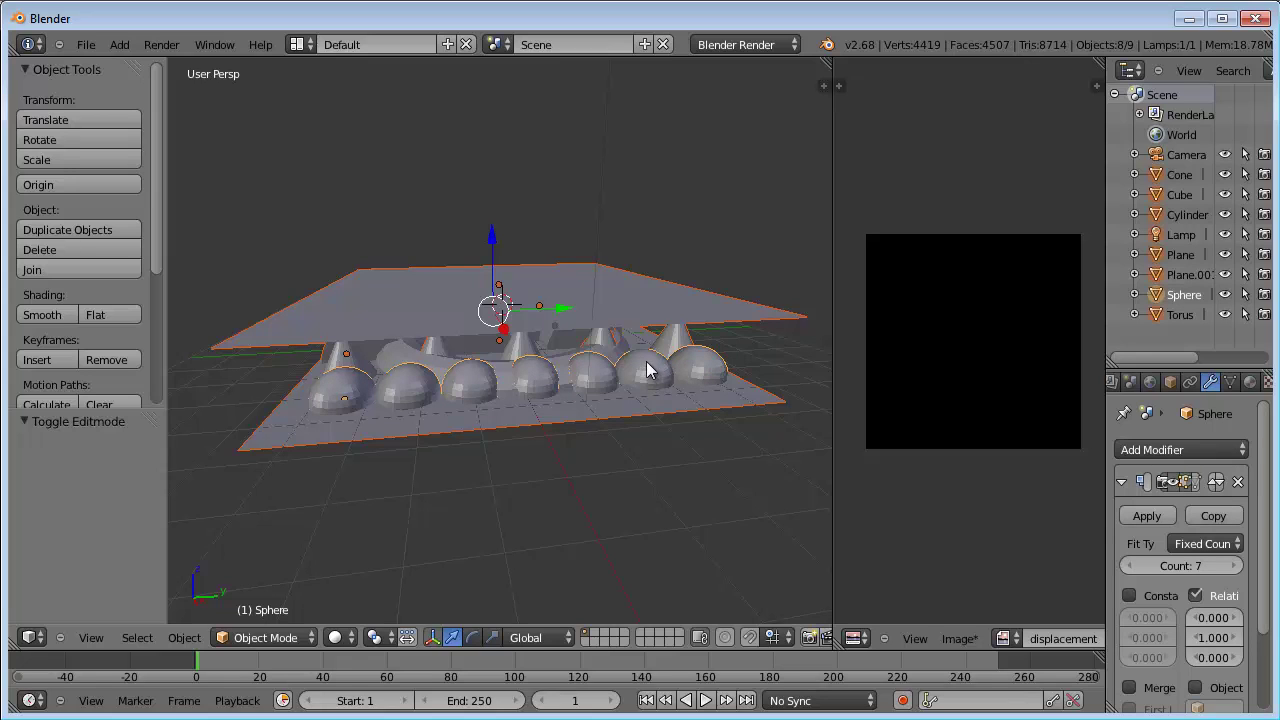
pyautogui.keyDown('shift'); pyautogui.rightClick(611, 290); pyautogui.keyUp('shift')
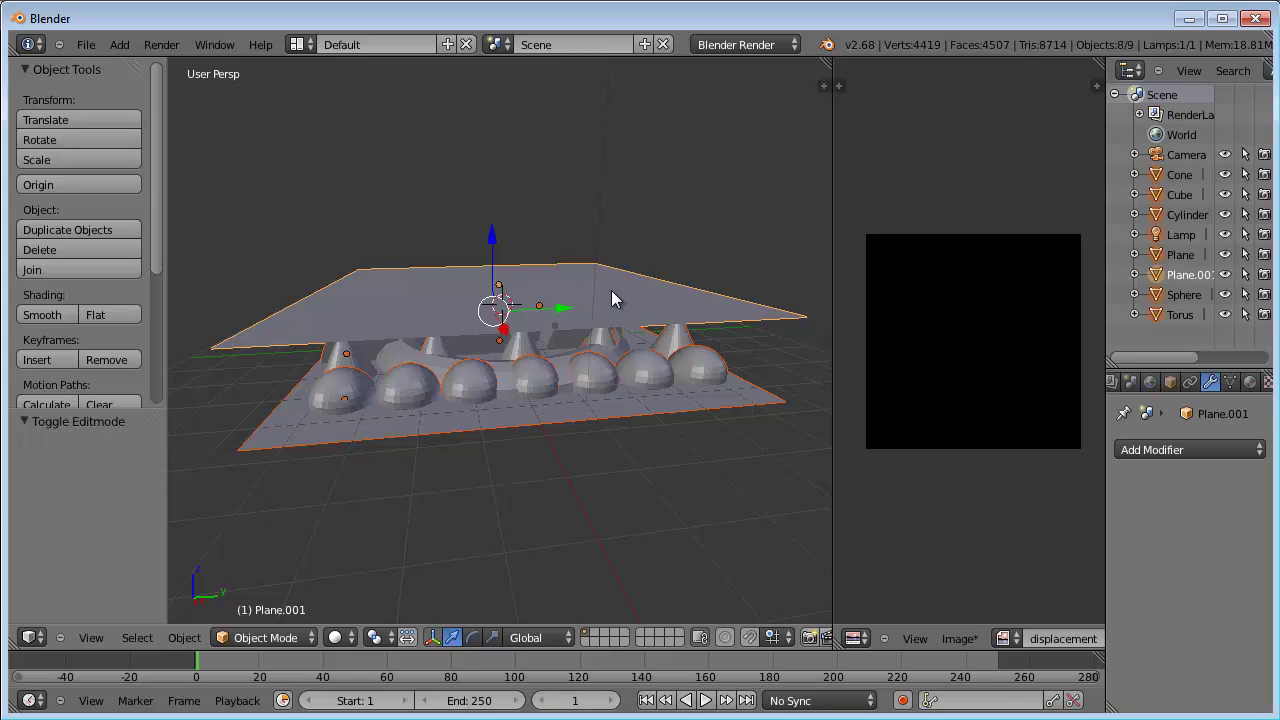
pyautogui.keyDown('shift'); pyautogui.click(611, 290); pyautogui.keyUp('shift')
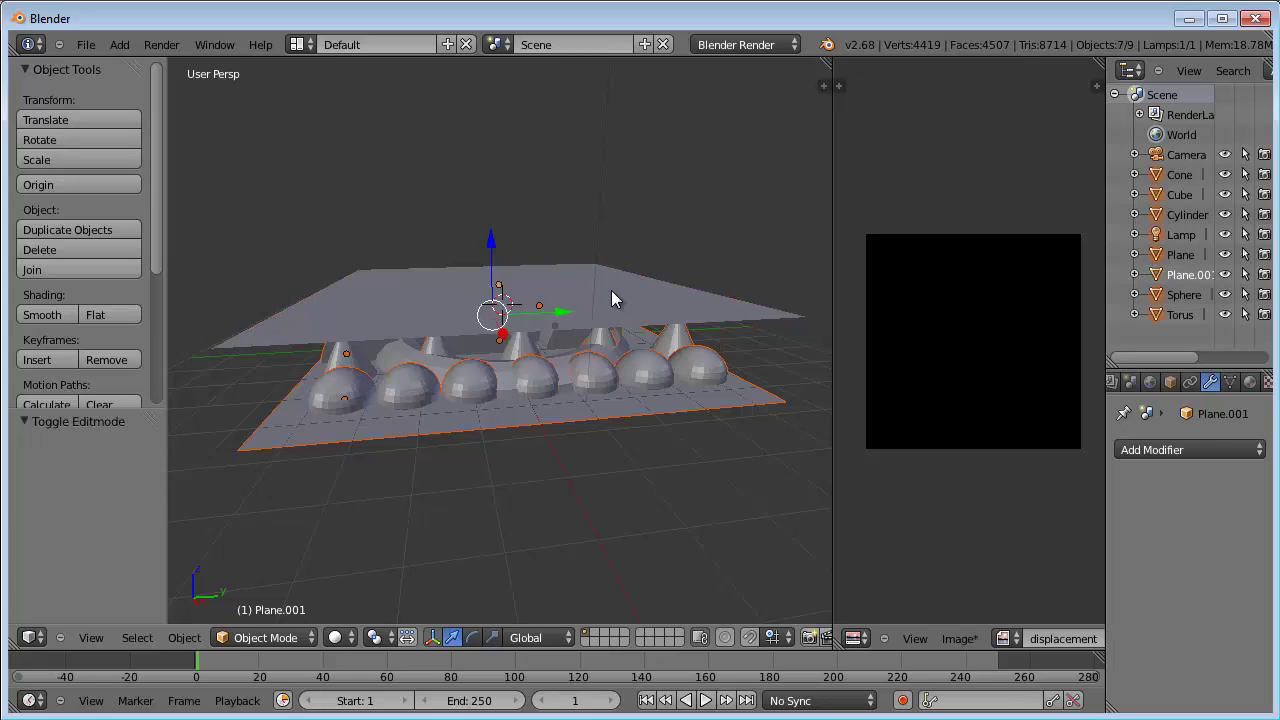
pyautogui.keyDown('shift'); pyautogui.click(611, 290); pyautogui.keyUp('shift')
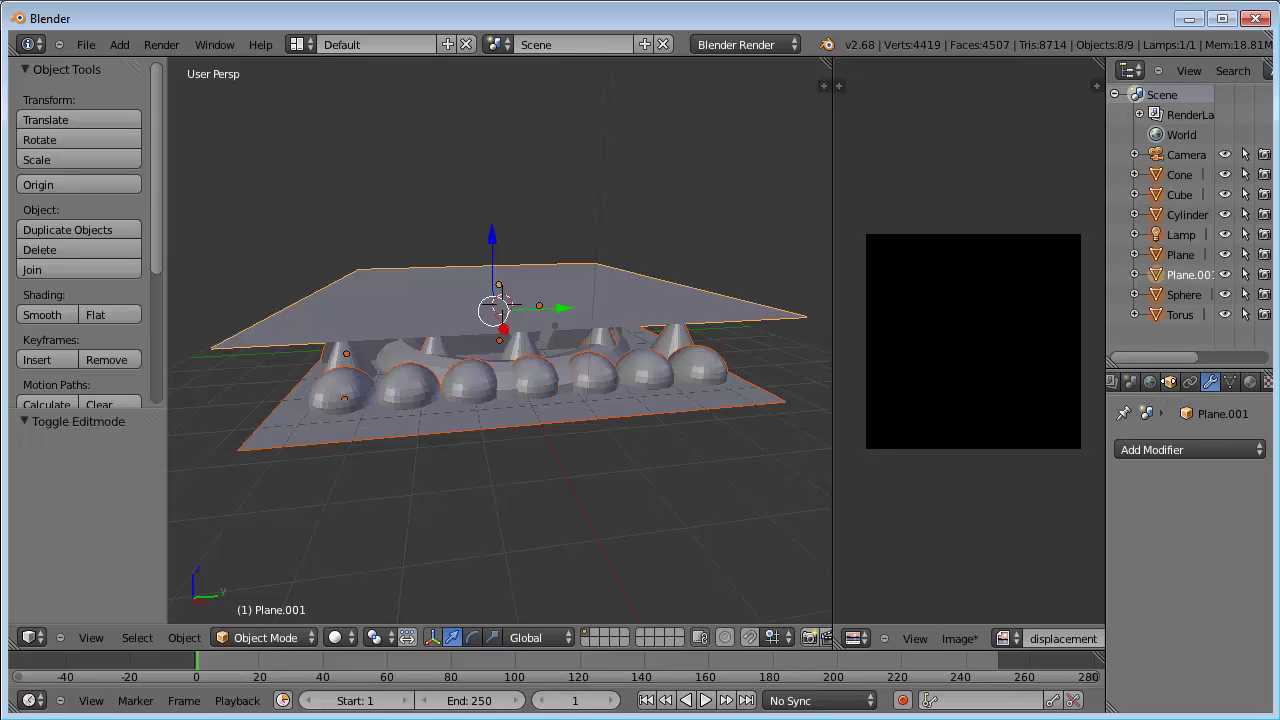
pyautogui.scroll(3, 1200, 382)
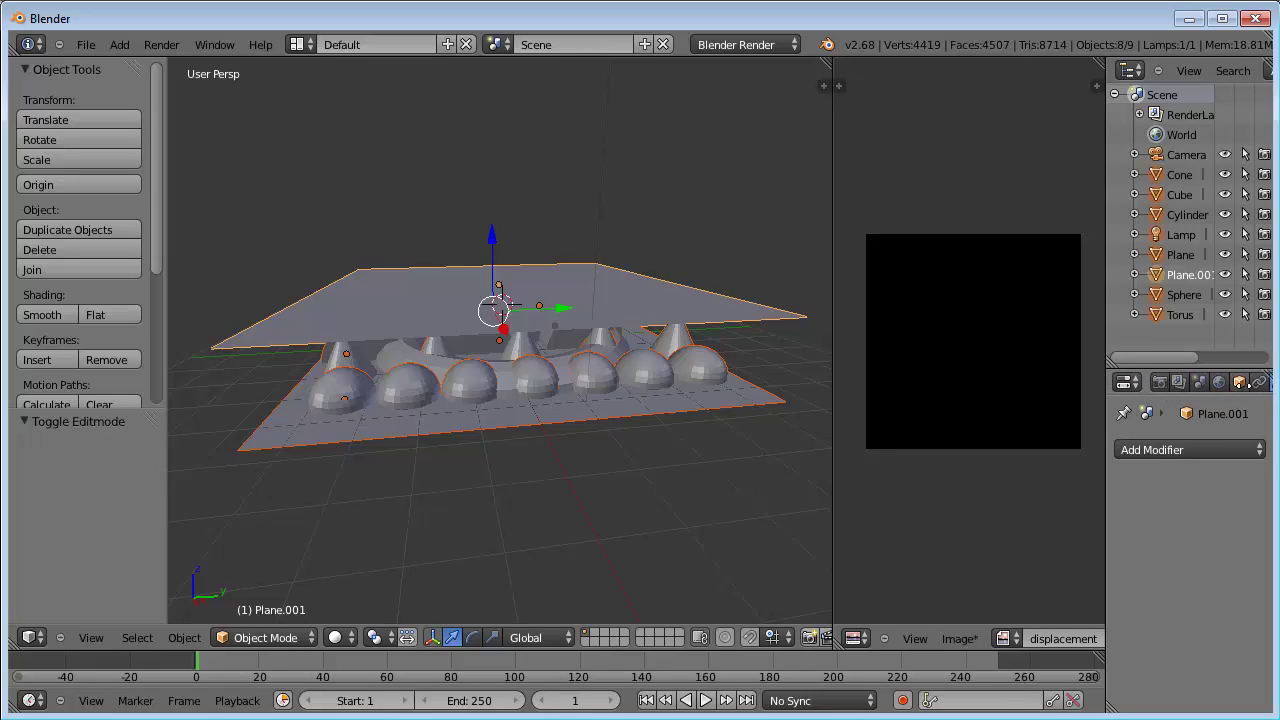
# Step: In the Render Bake panel, choose Displacement mode and enable Selected to Active and Normalized
pyautogui.click(1163, 381)
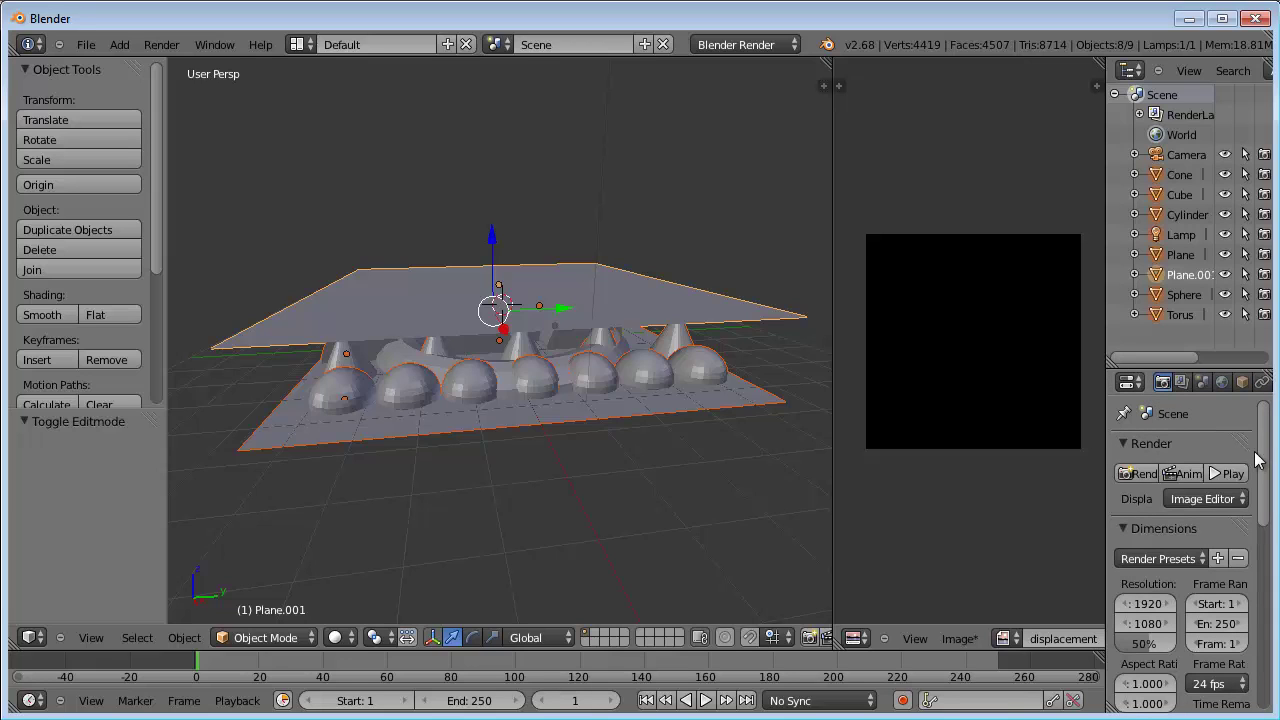
pyautogui.moveTo(1258, 460); pyautogui.dragTo(1246, 650)
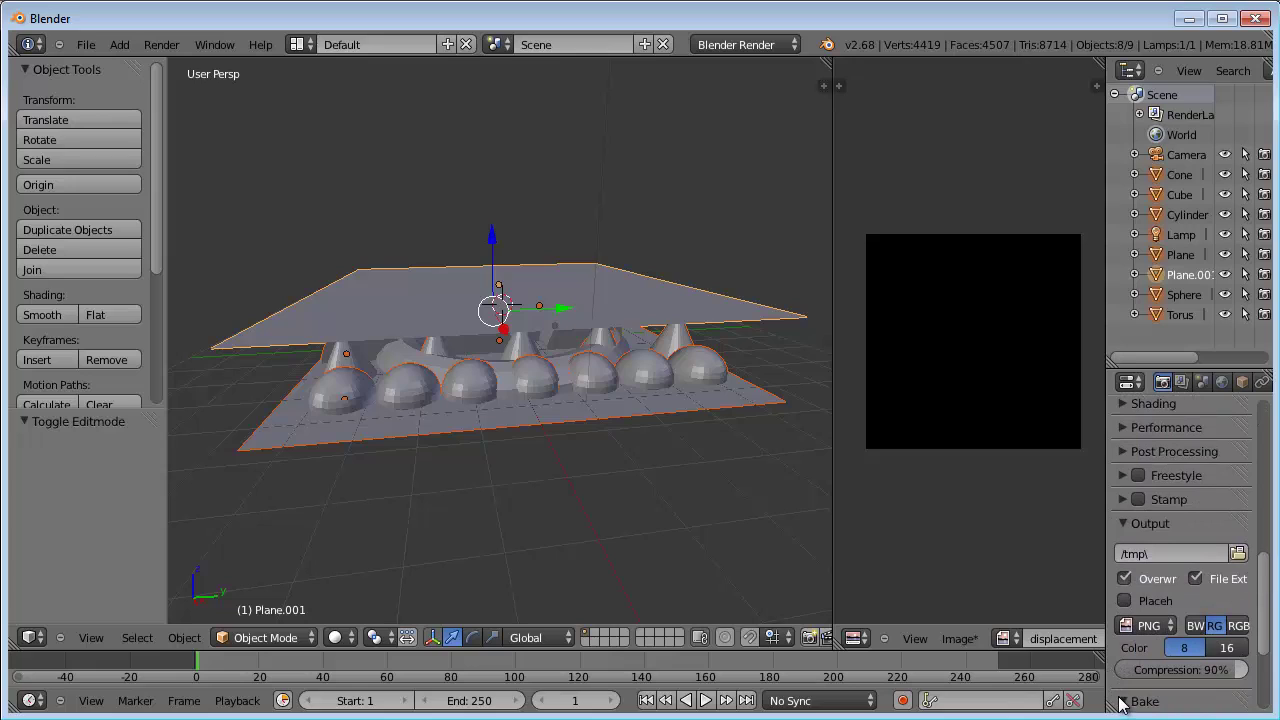
pyautogui.moveTo(1268, 612); pyautogui.dragTo(1272, 680)
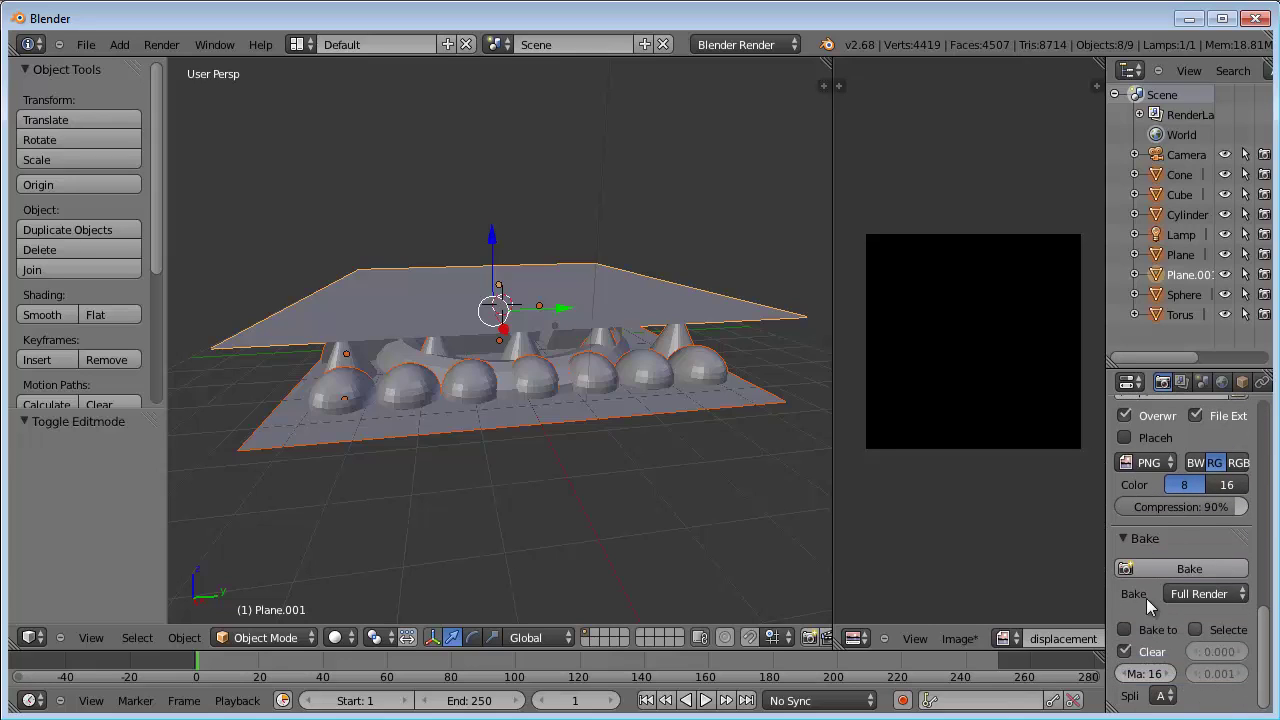
pyautogui.click(1214, 596)
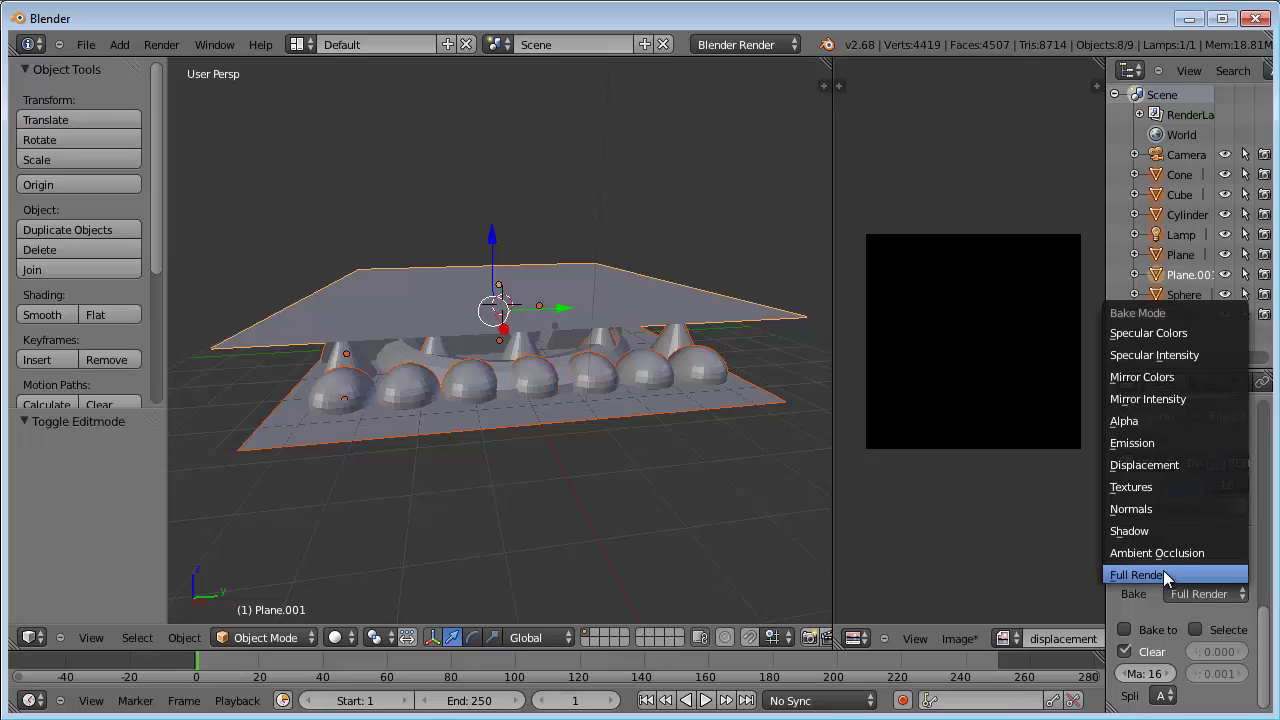
pyautogui.click(1153, 464)
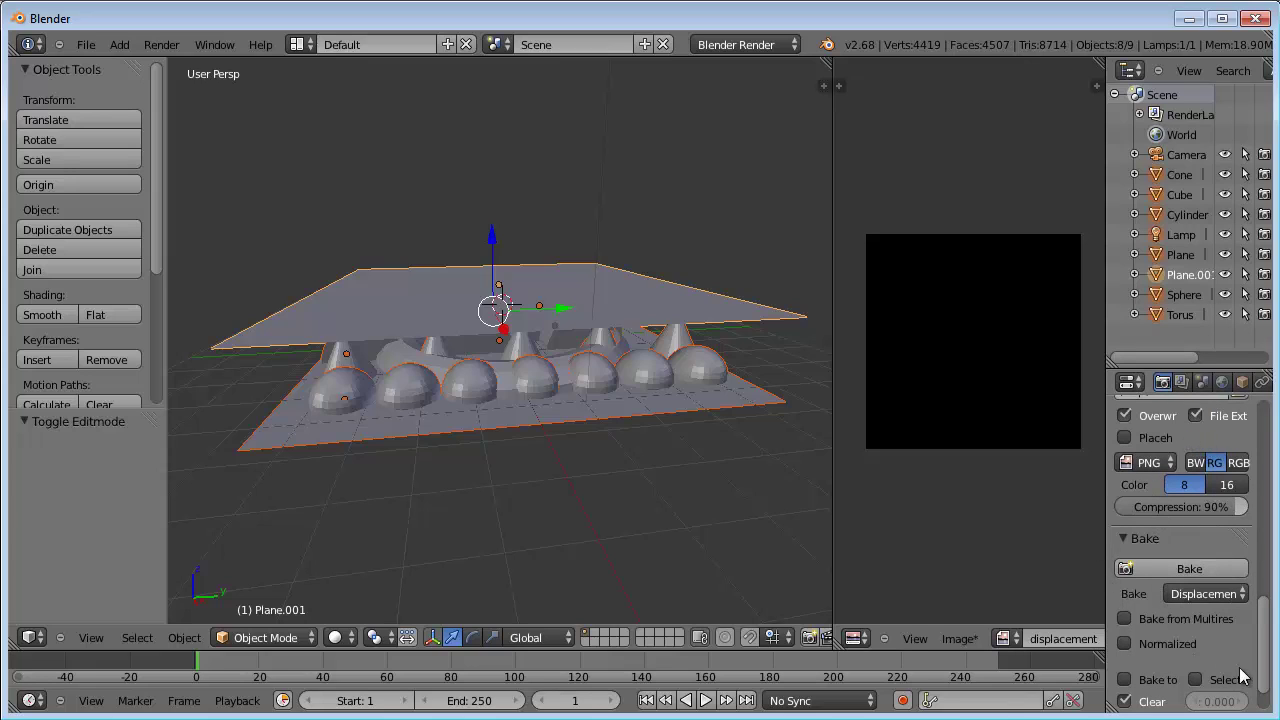
pyautogui.moveTo(1262, 652); pyautogui.dragTo(1262, 662)
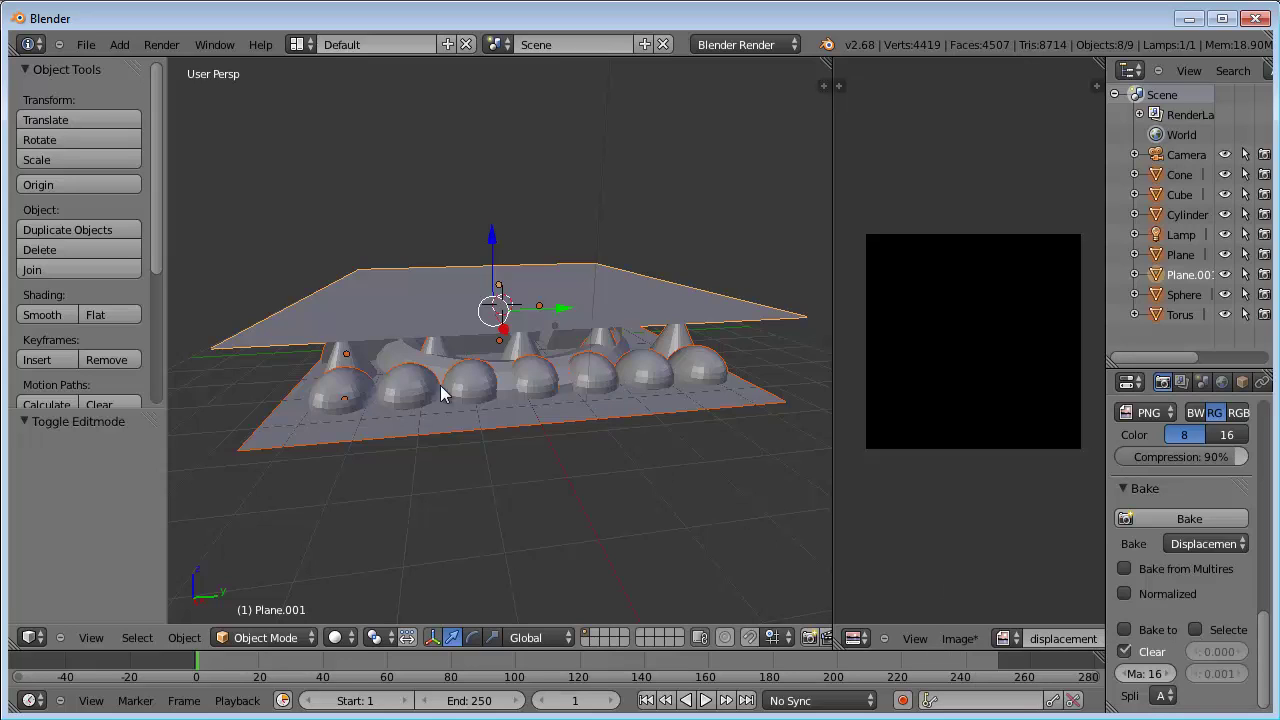
pyautogui.click(1194, 629)
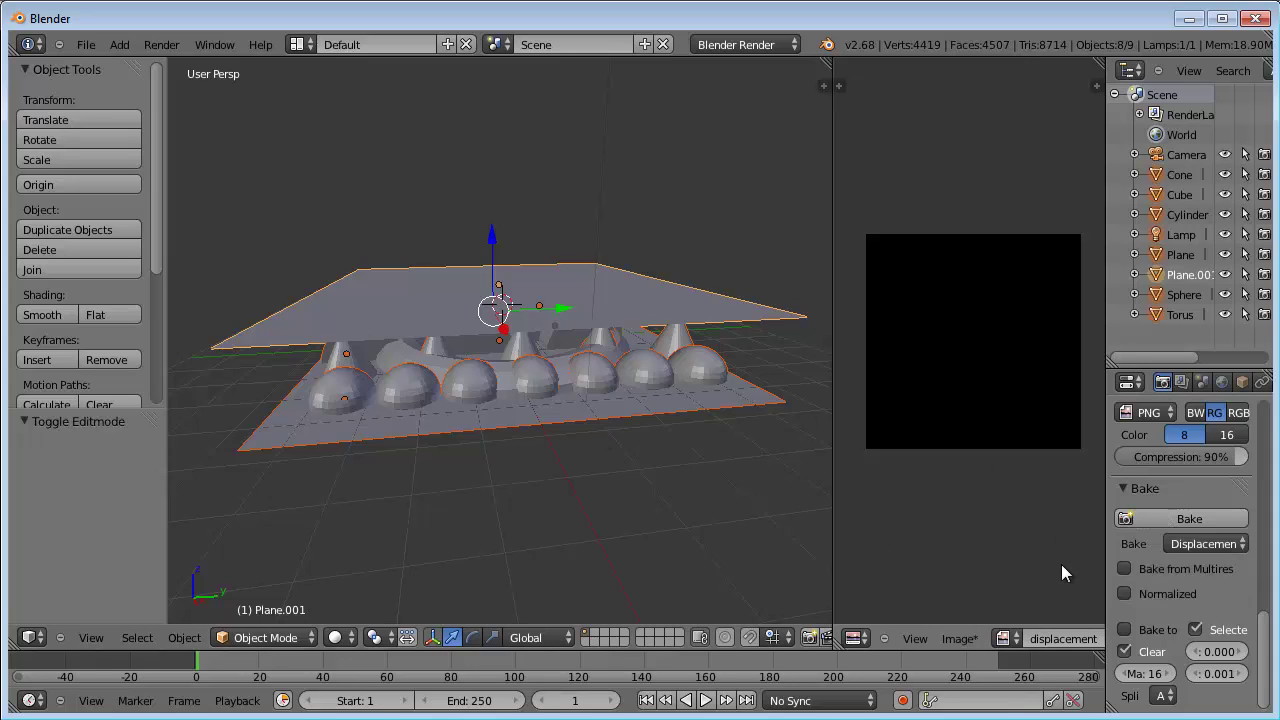
pyautogui.click(1124, 594)
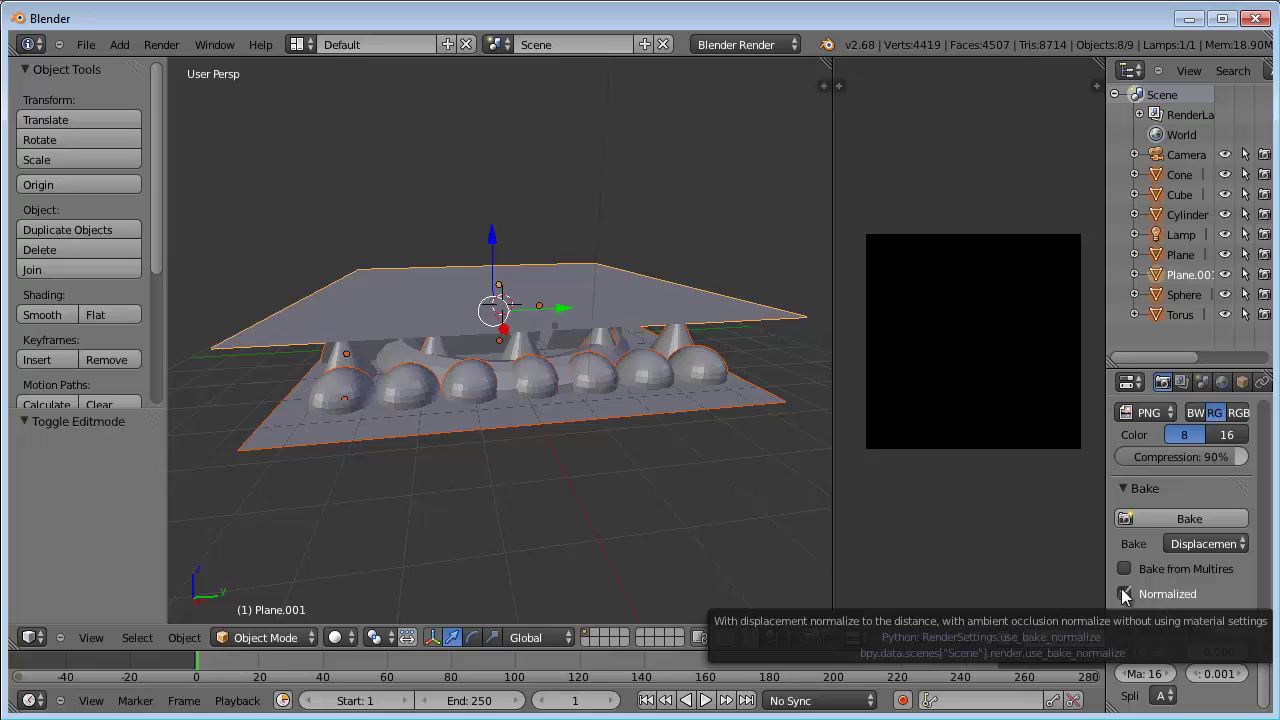
# Step: Bake the displacement map, then bake it again with Normalized enabled
pyautogui.click(1125, 593)
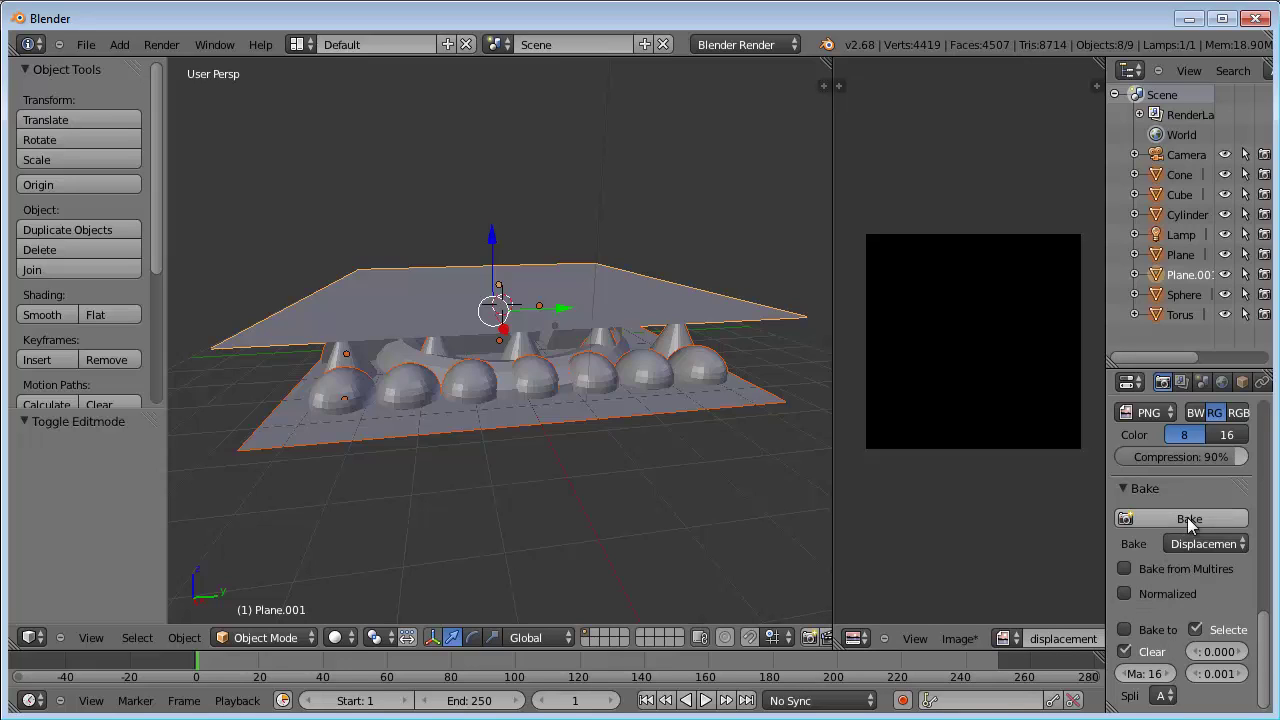
pyautogui.click(1190, 519)
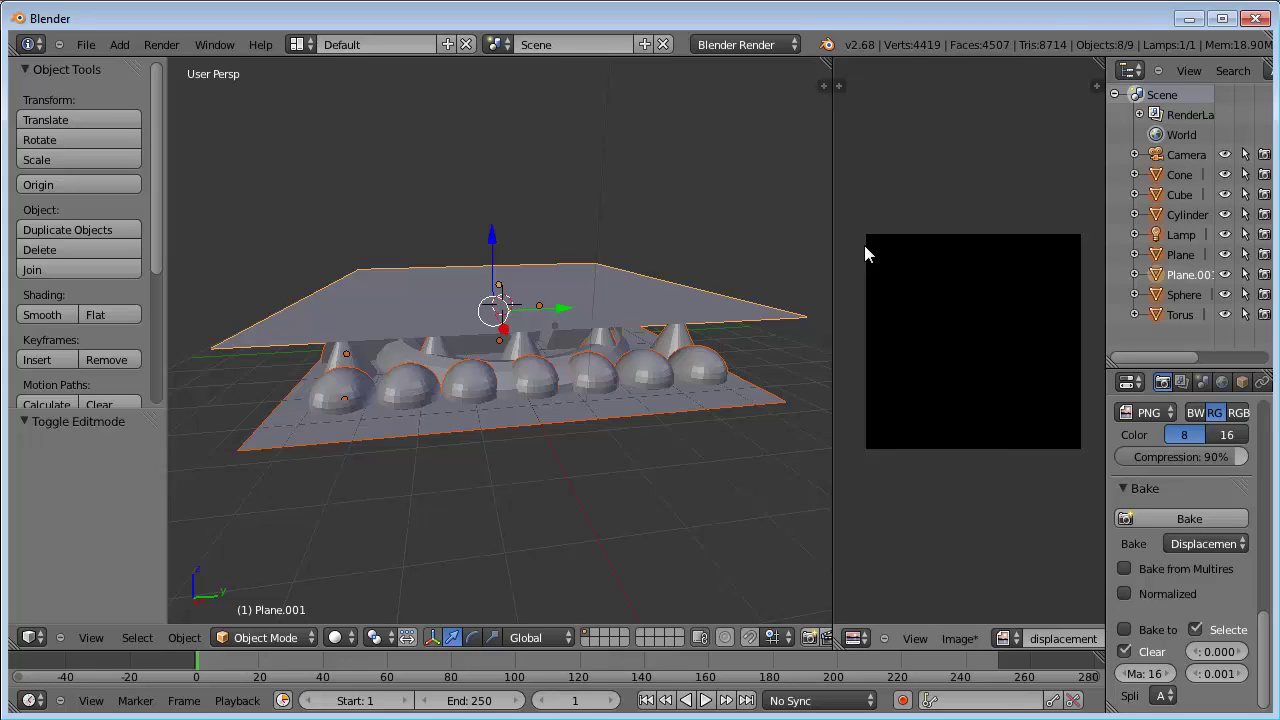
pyautogui.click(1124, 593)
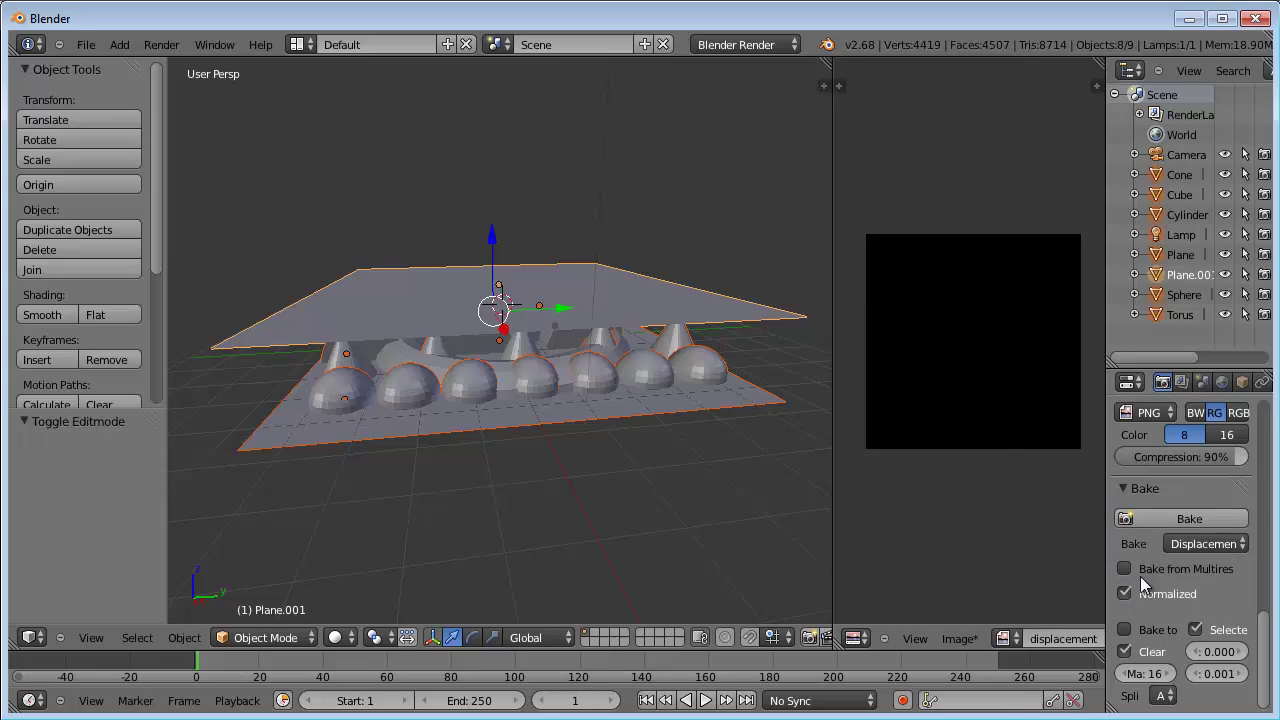
pyautogui.click(1176, 519)
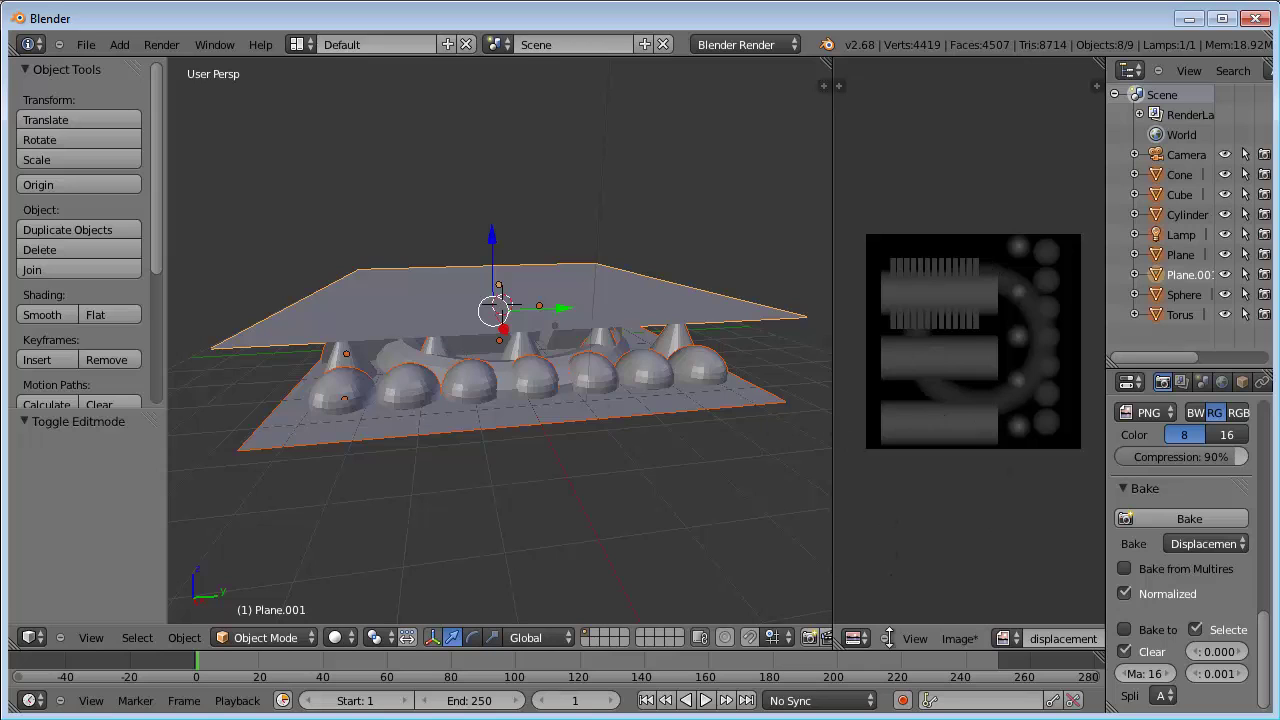
pyautogui.click(957, 639)
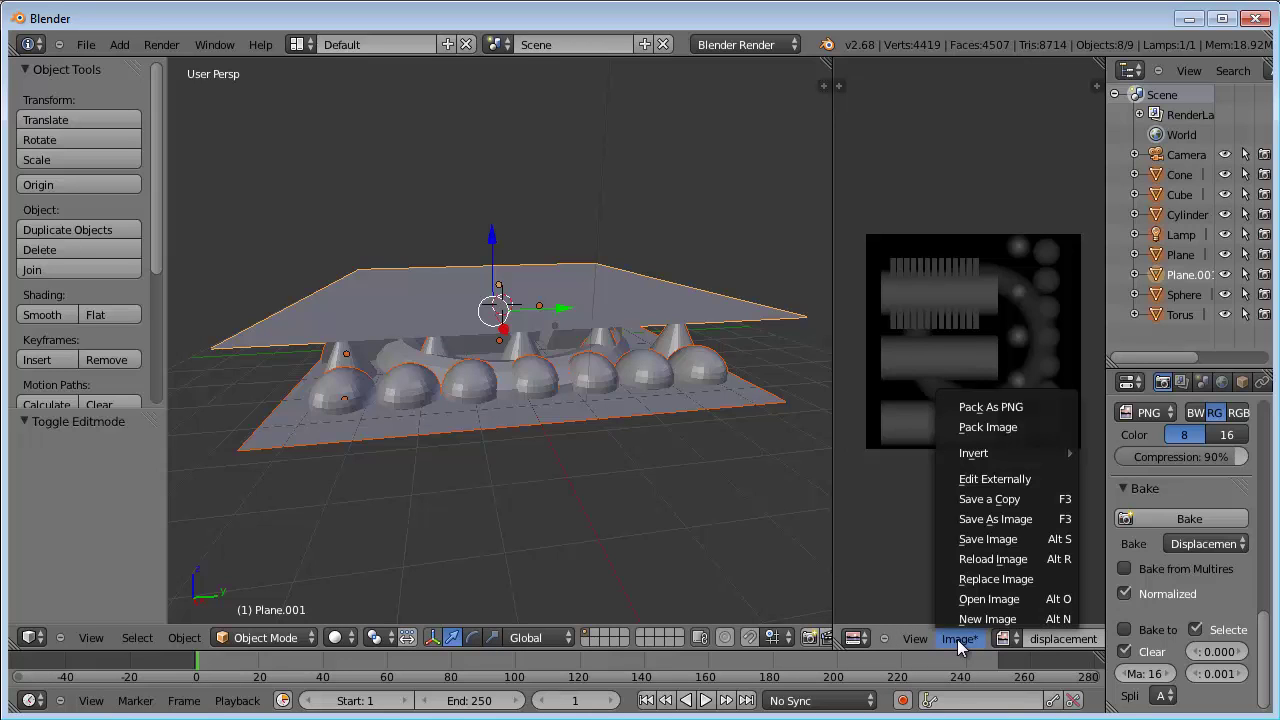
# Step: Save the baked image as displacement.png in the Documents folder
pyautogui.click(987, 522)
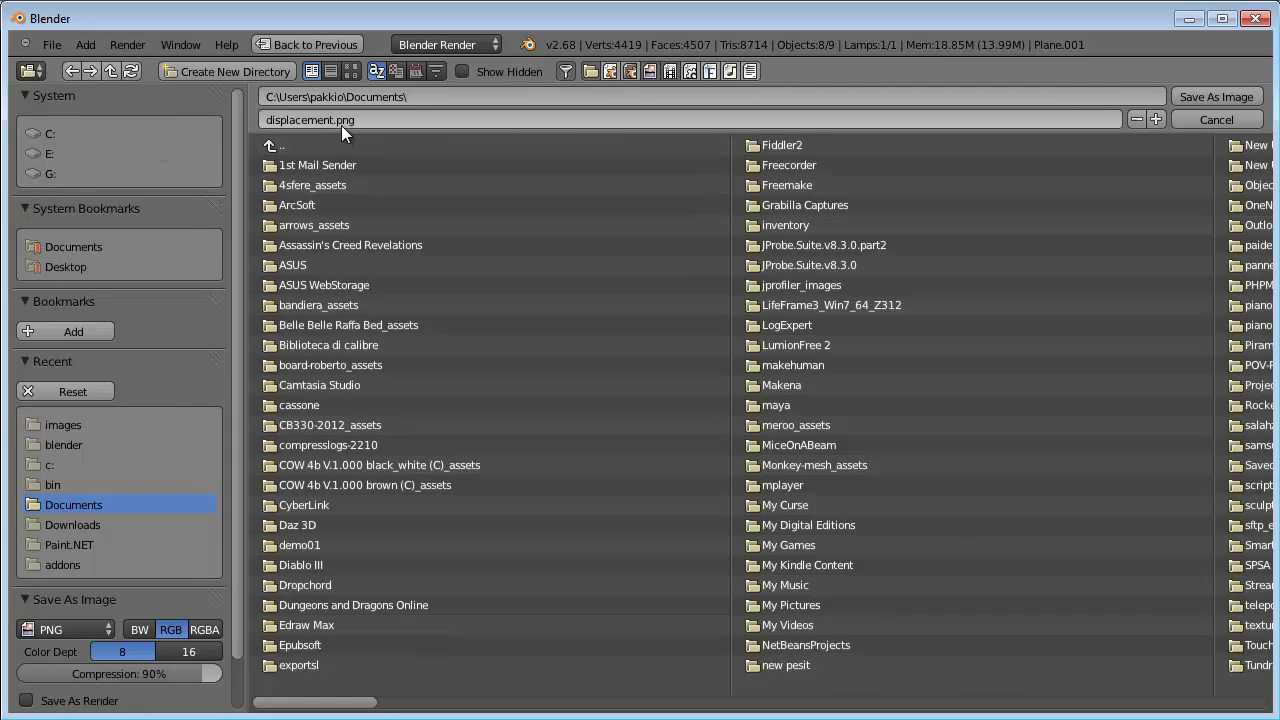
pyautogui.click(1210, 97)
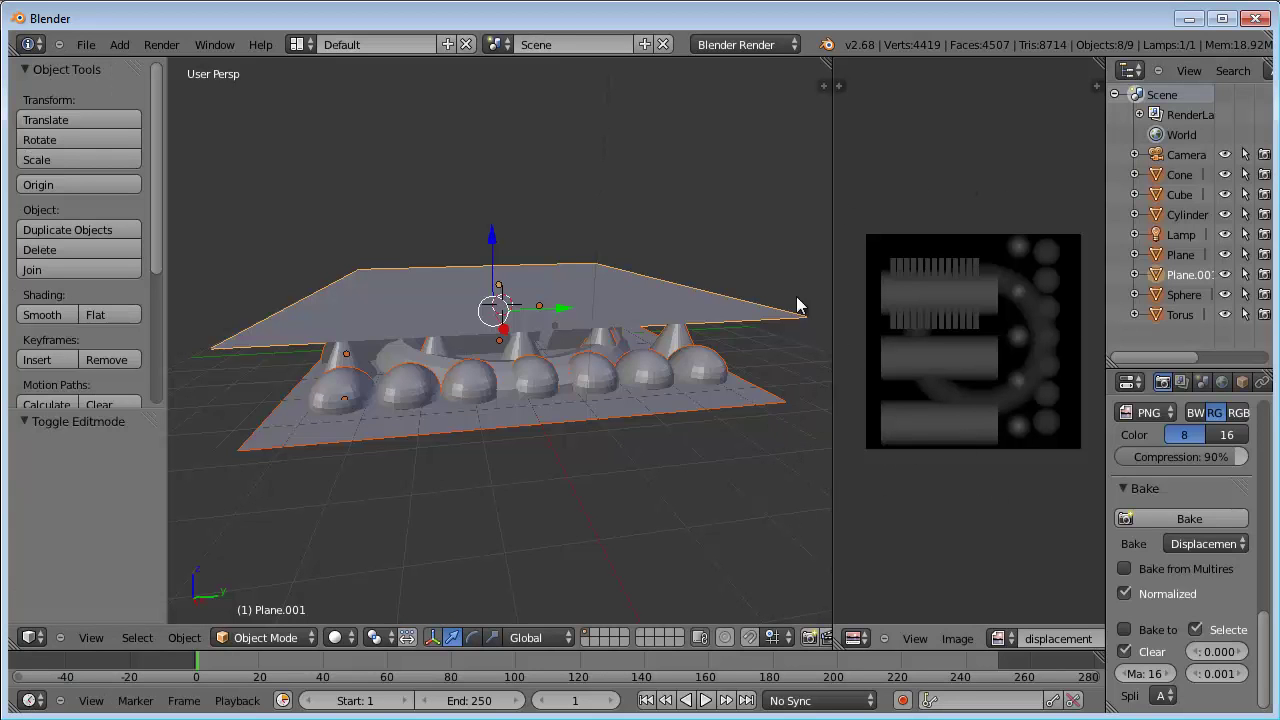